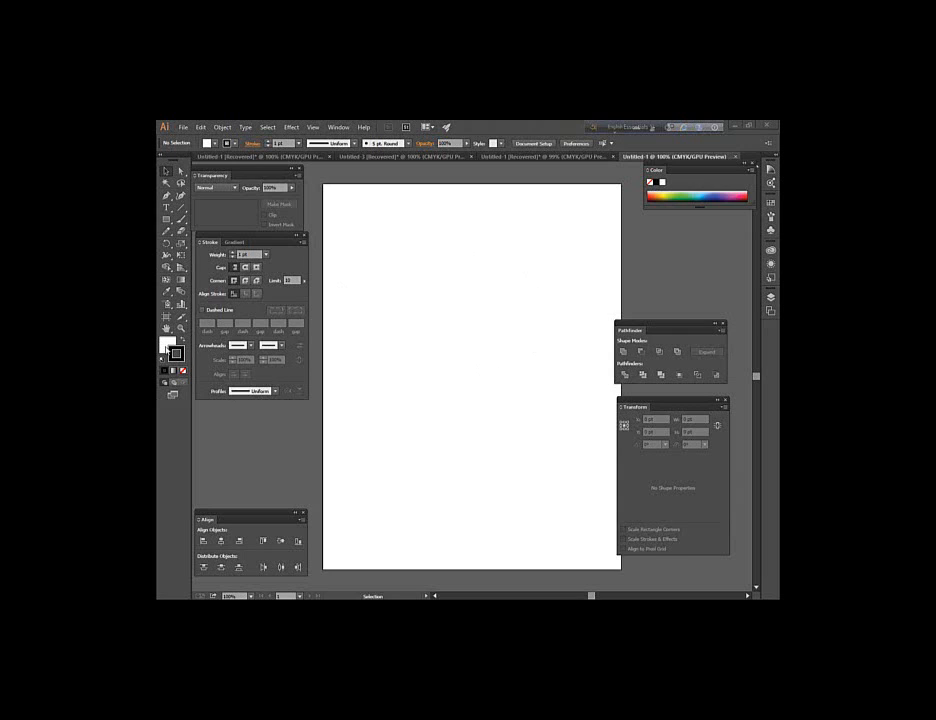
Draw an unfilled rectangle with a black stroke, about 152 by 286 pt, in the upper middle of the artboard
click(167, 347)
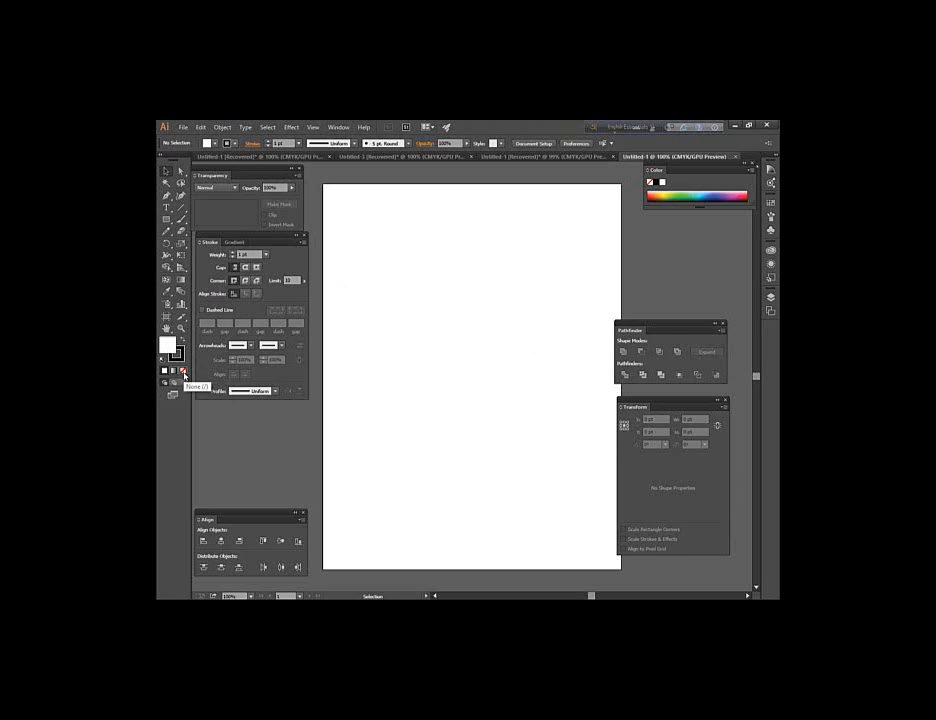
click(182, 373)
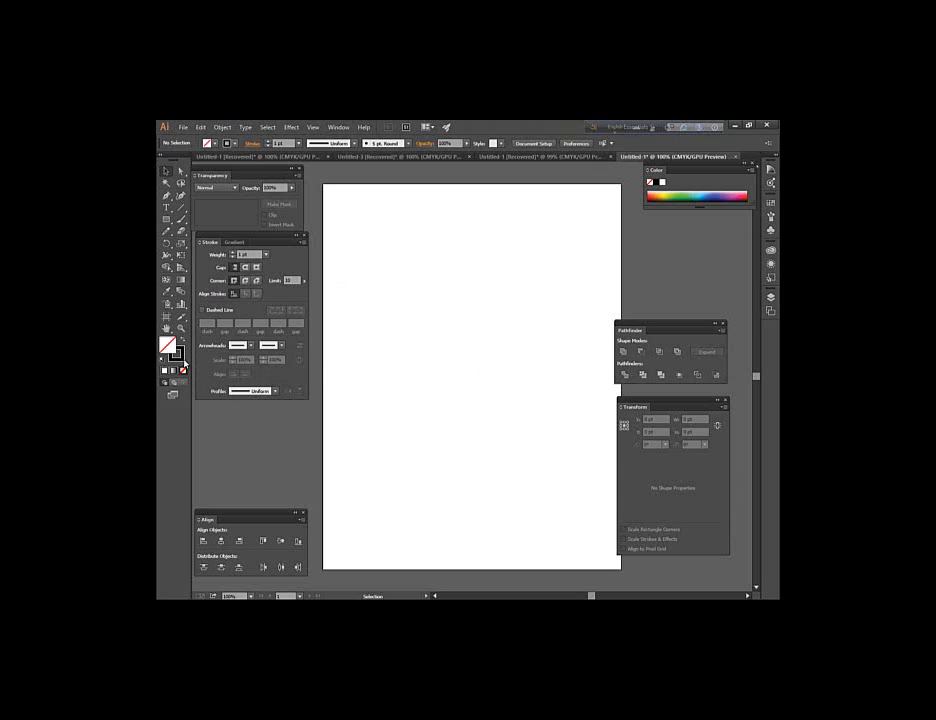
click(177, 355)
click(166, 220)
drag(429, 257, 501, 397)
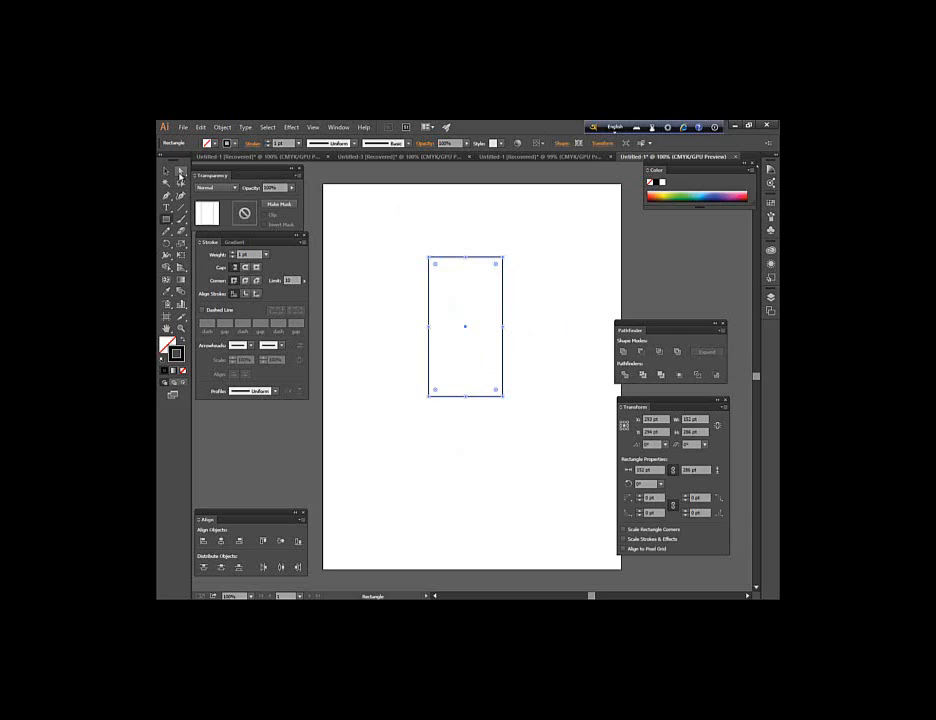
Round all four corners of the rectangle to the maximum 76 pt radius to form a capsule
click(180, 176)
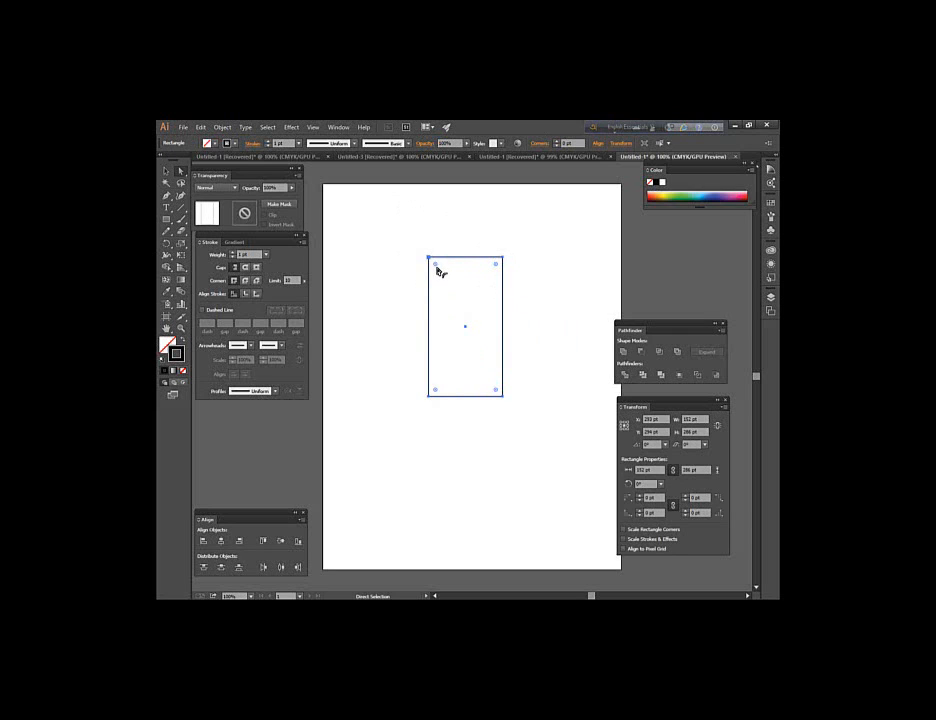
drag(436, 267, 448, 331)
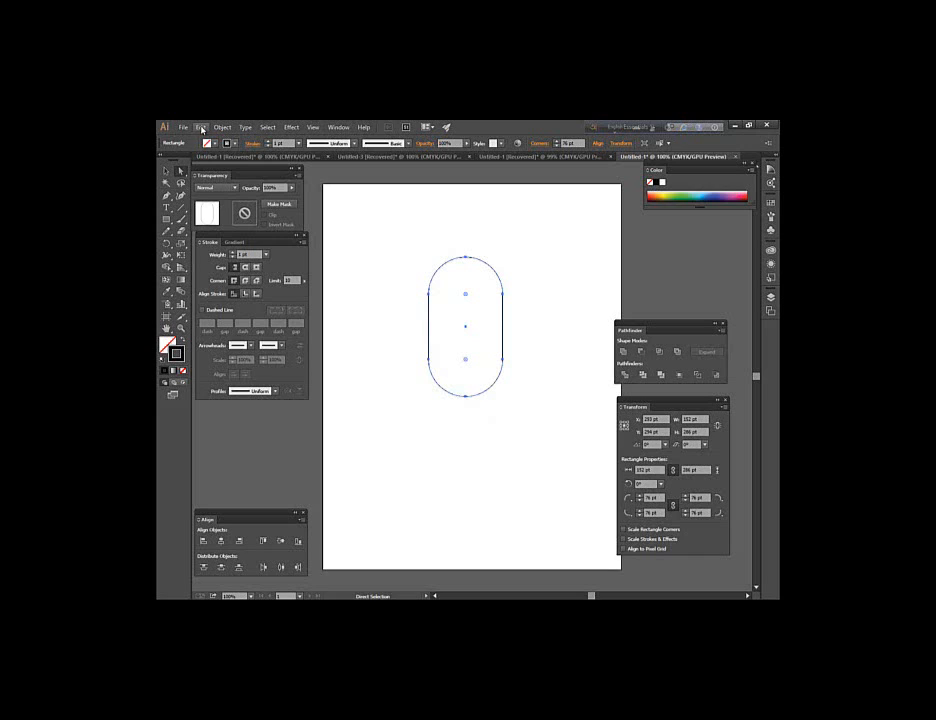
Paste a copy of the capsule in place and enlarge it about its centre to about 191 by 360 pt
click(165, 172)
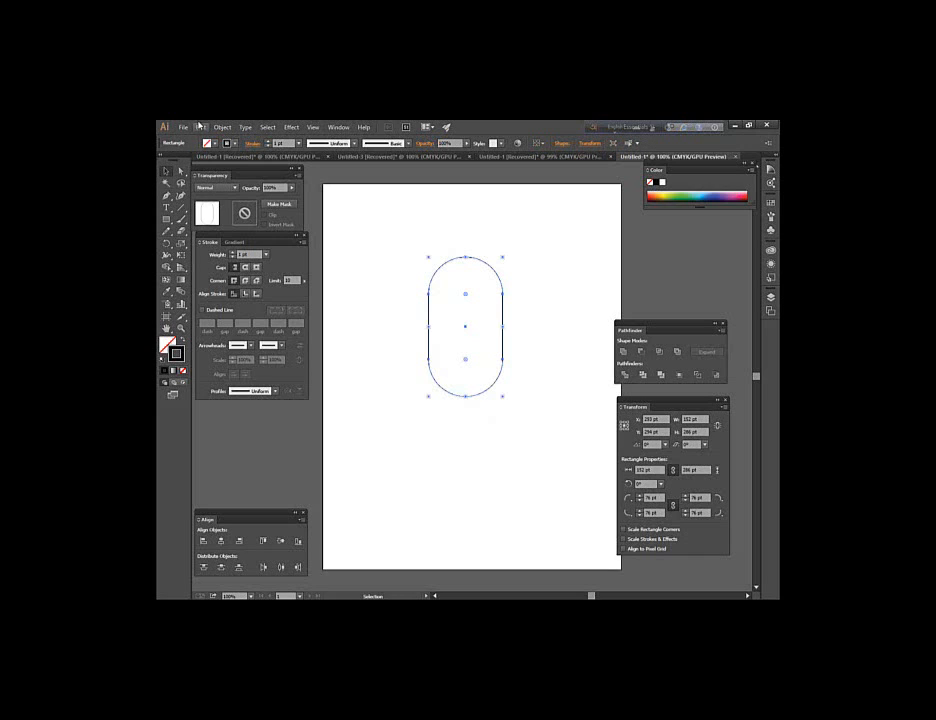
click(201, 128)
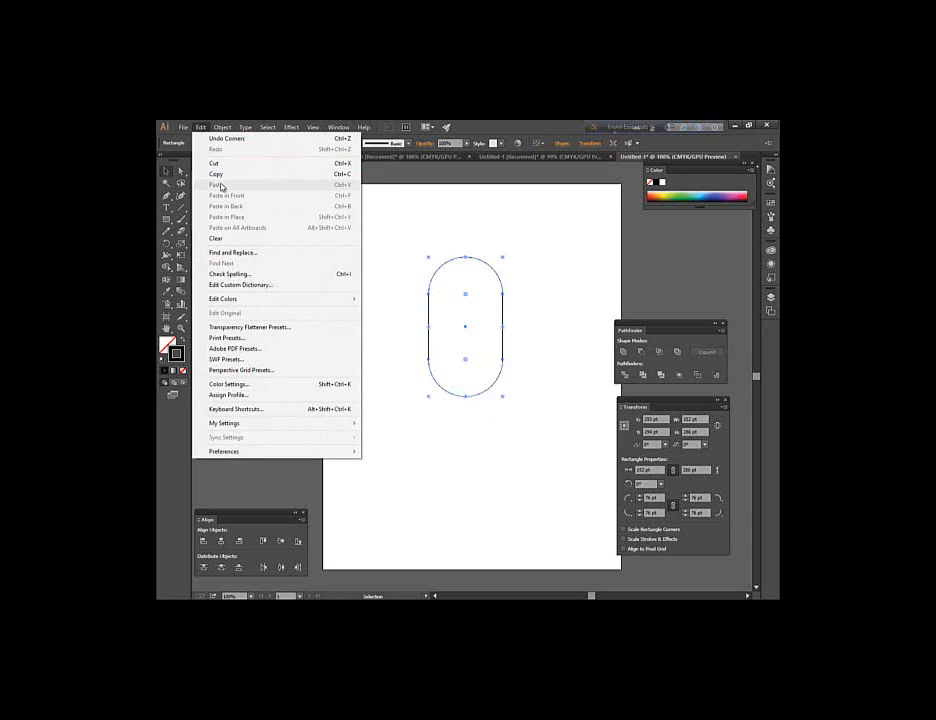
click(219, 177)
click(201, 128)
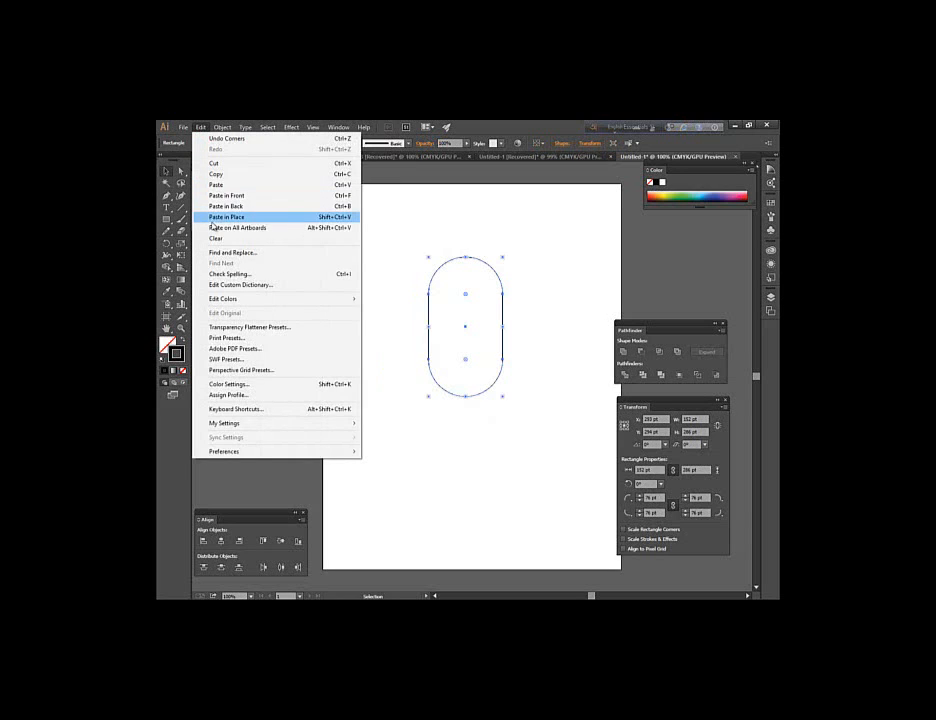
click(222, 218)
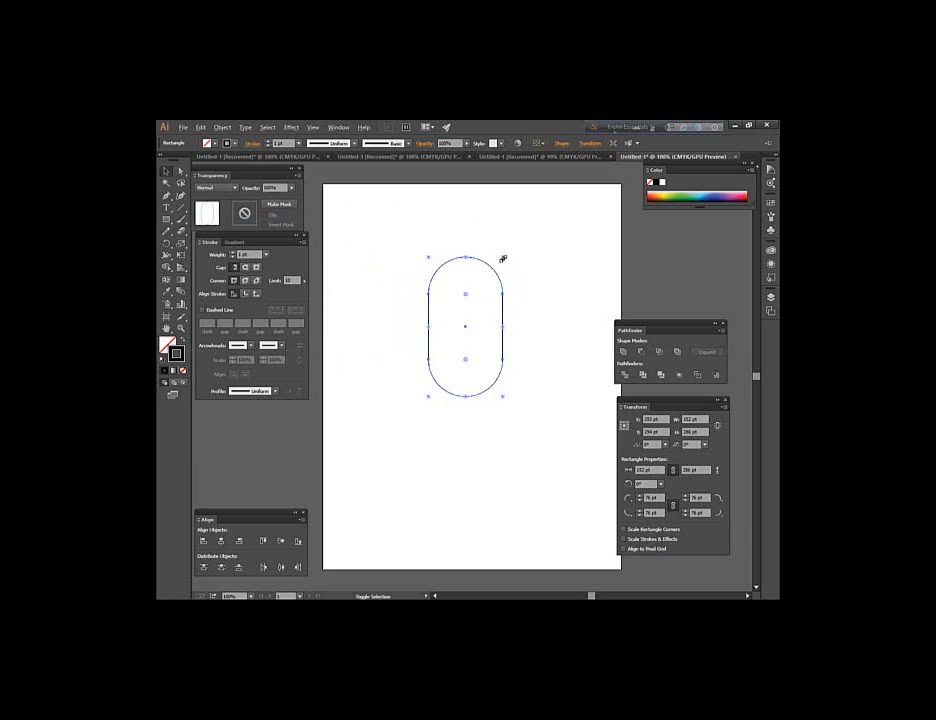
drag(503, 259, 541, 244)
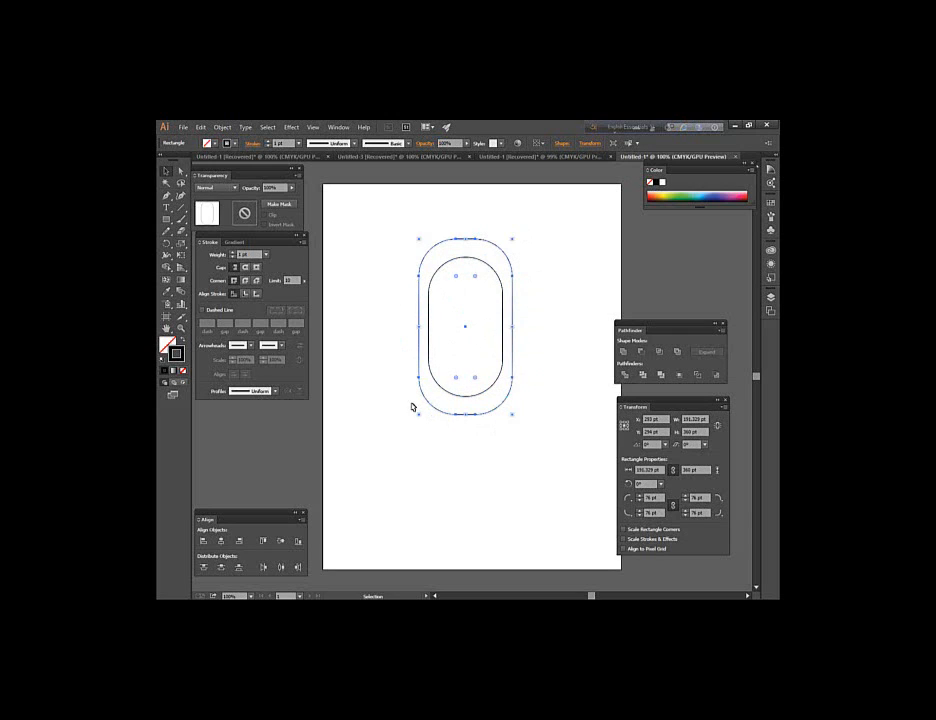
Round the outer shape's corners fully to 95.66 pt and move it up about 16 pt
click(183, 174)
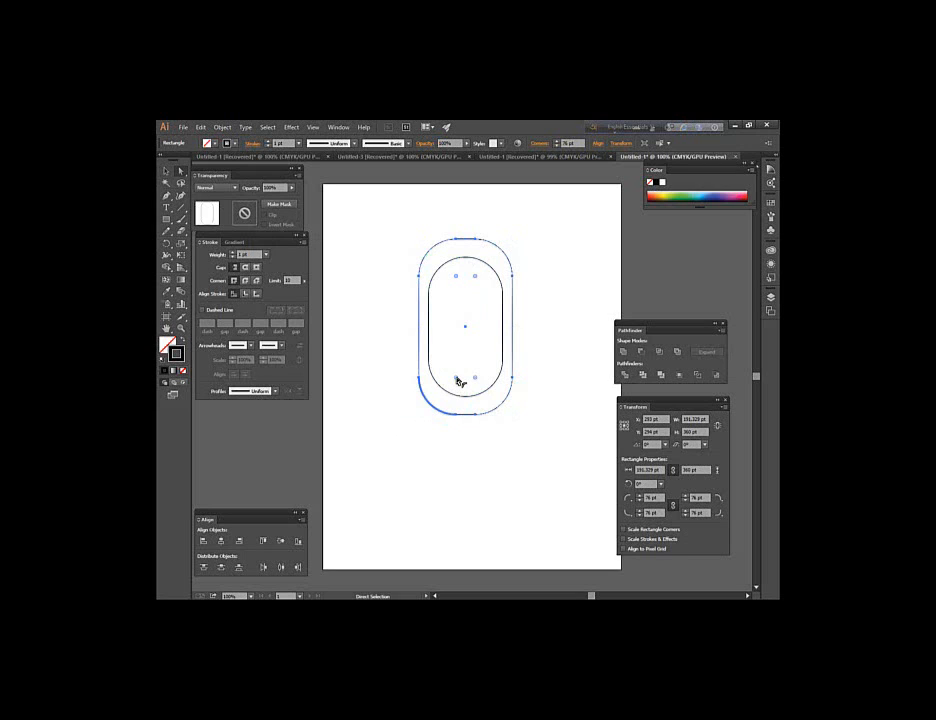
drag(458, 380, 461, 359)
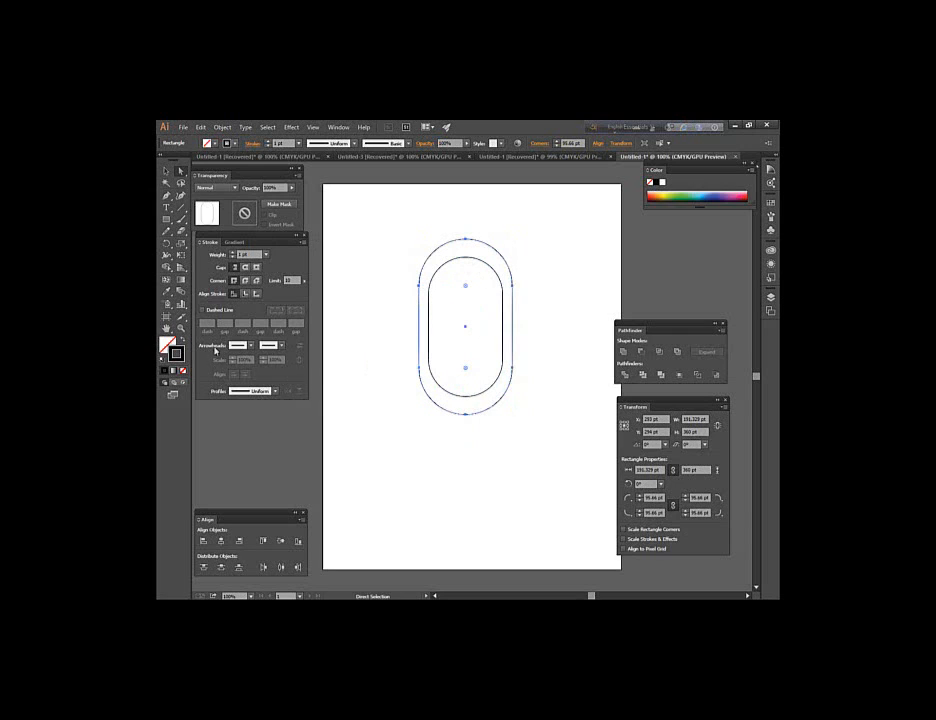
drag(416, 375, 406, 367)
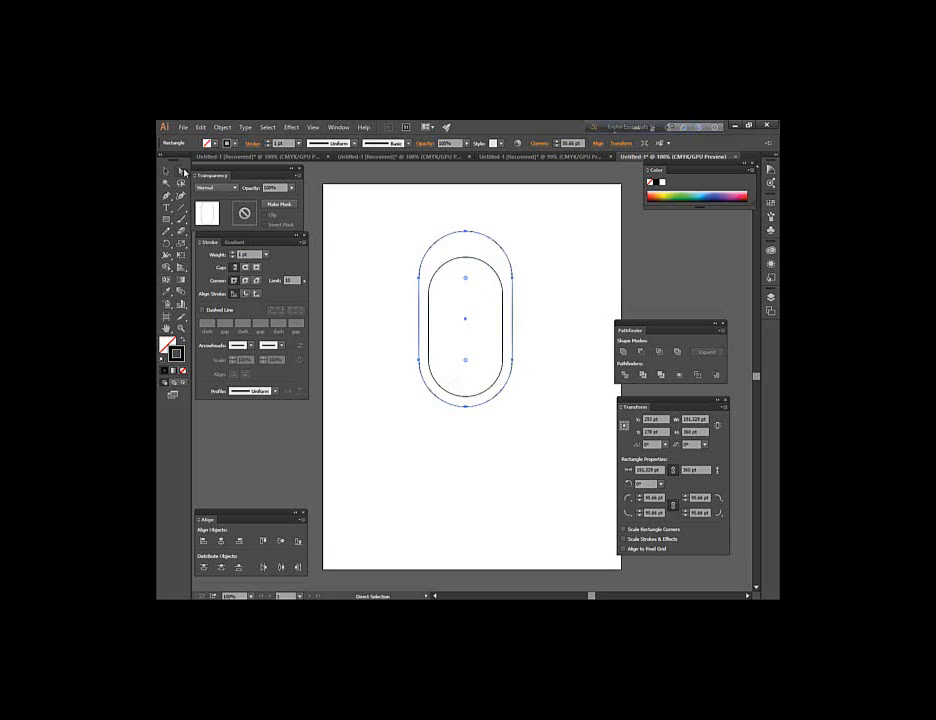
Delete the upper arc of the outer capsule, leaving an open U-shaped path around the inner one
click(466, 233)
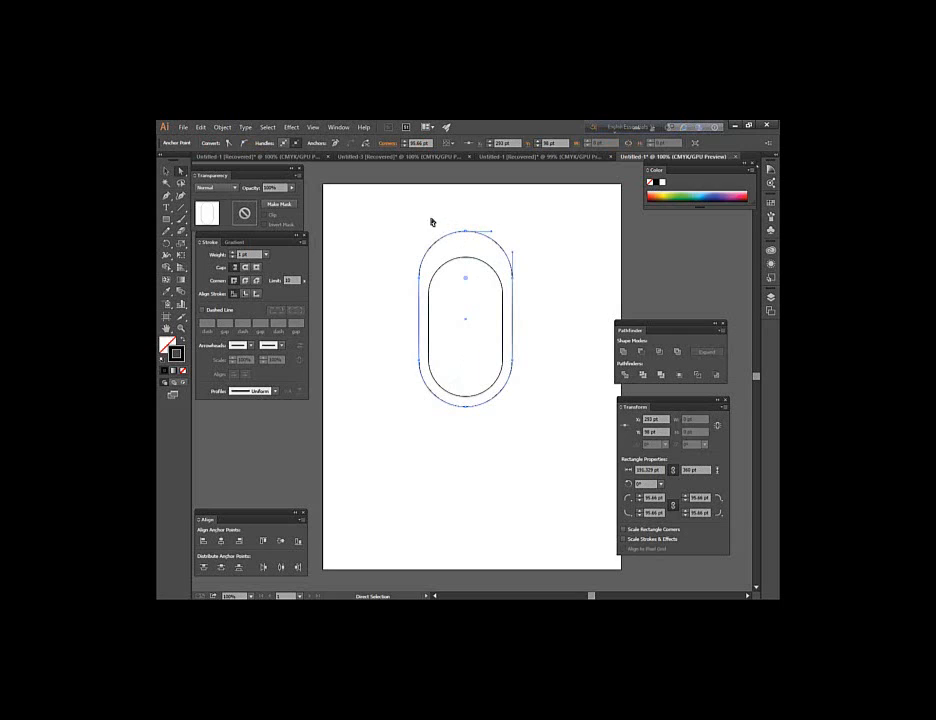
drag(465, 244, 516, 244)
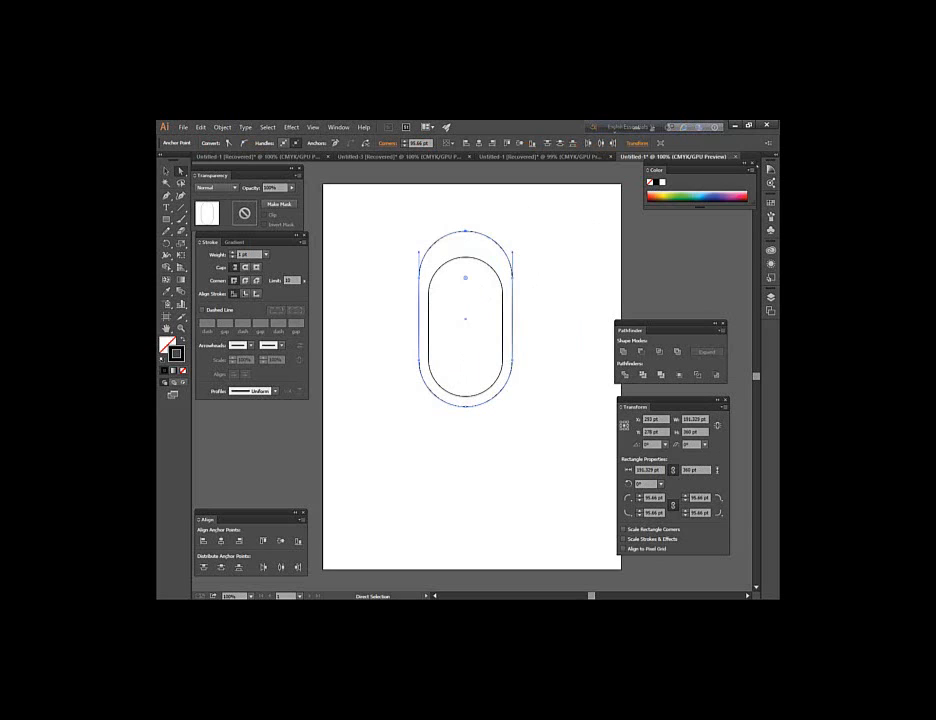
key(Delete)
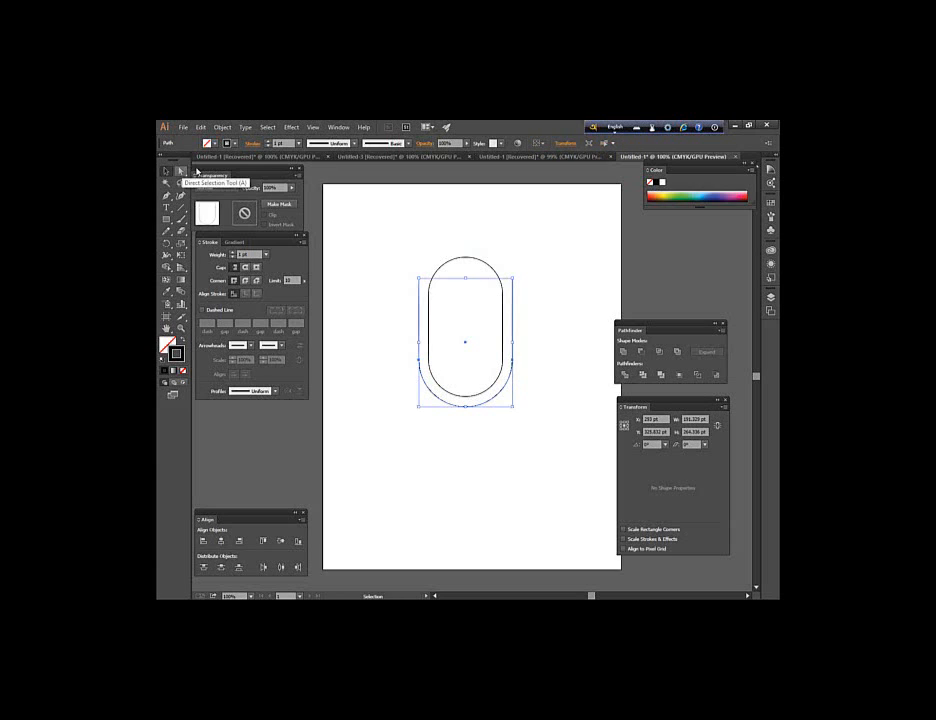
click(166, 172)
click(400, 225)
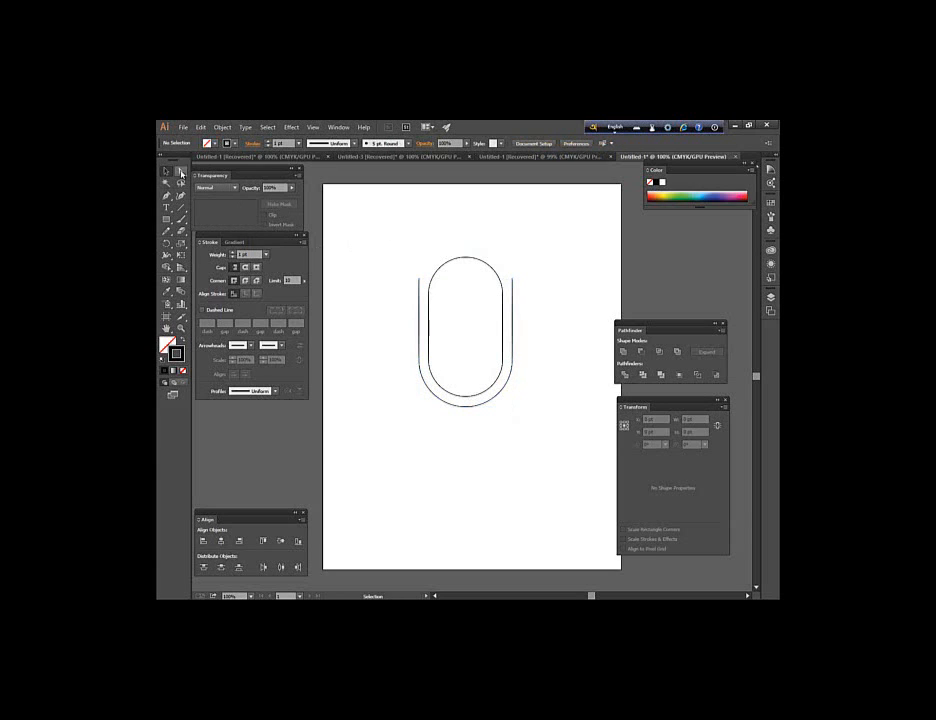
Shorten both arms of the U-shaped path, lowering the left end to Y about 305 pt and the right to about 302 pt
click(181, 174)
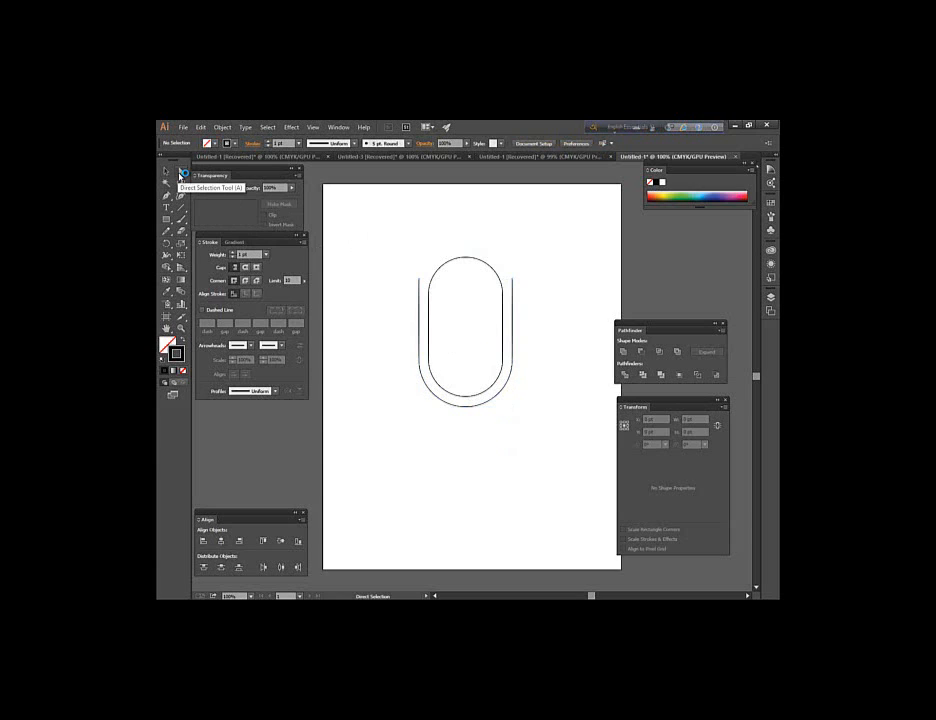
click(491, 334)
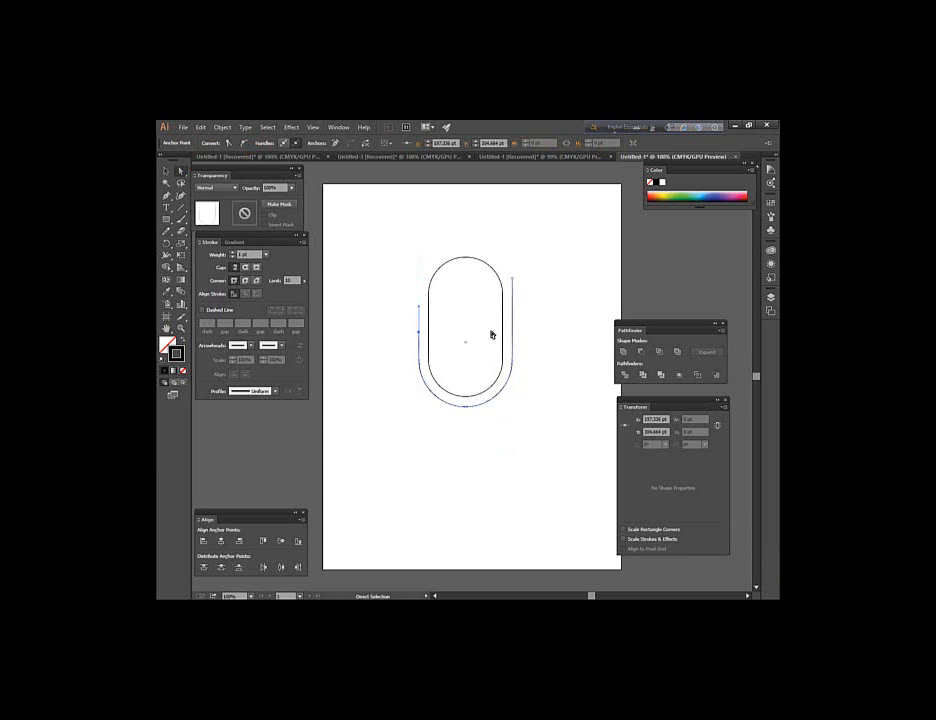
click(549, 346)
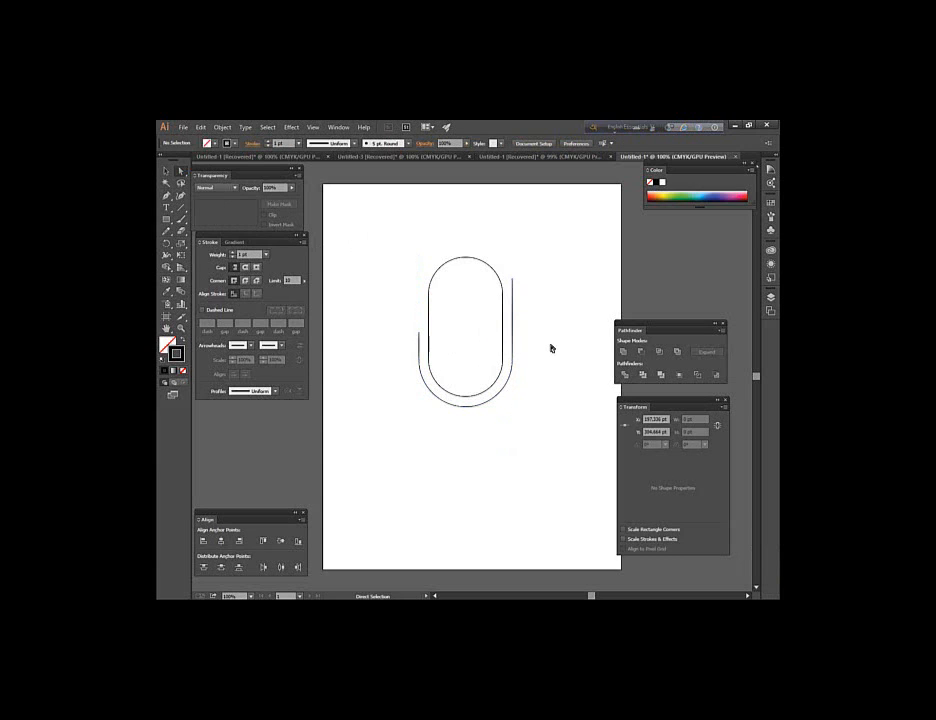
drag(513, 280, 513, 252)
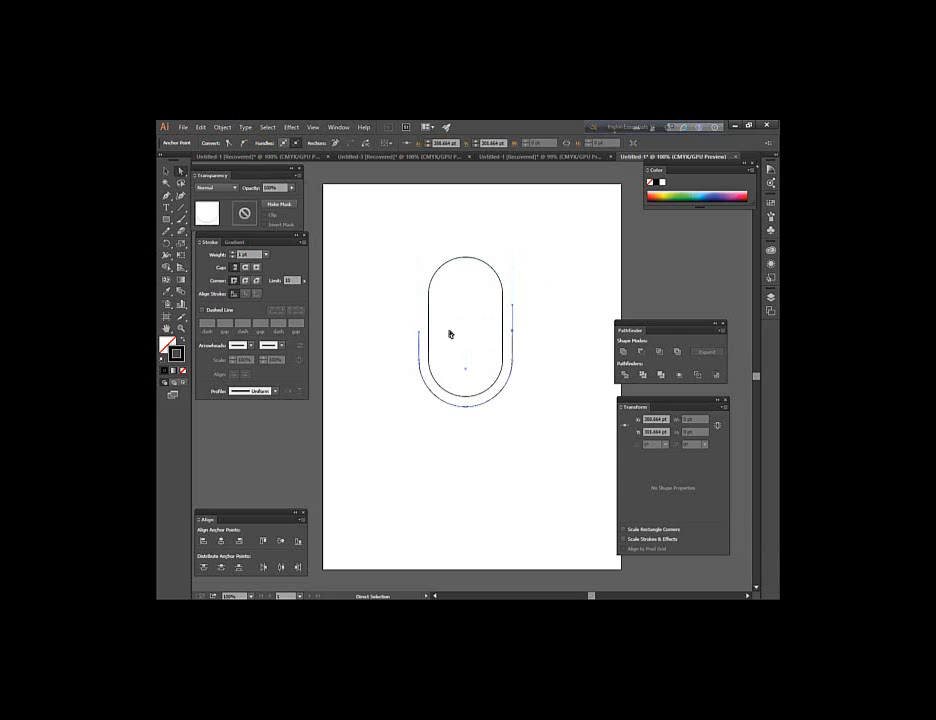
click(384, 349)
key(v)
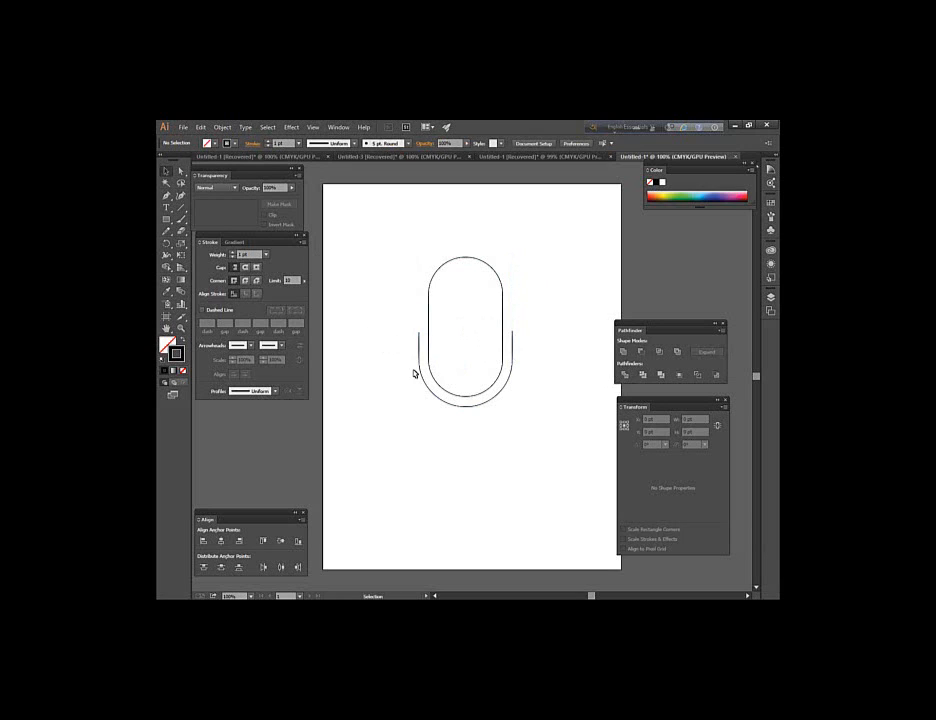
Set the U-shaped path's stroke weight to 8 pt
click(419, 366)
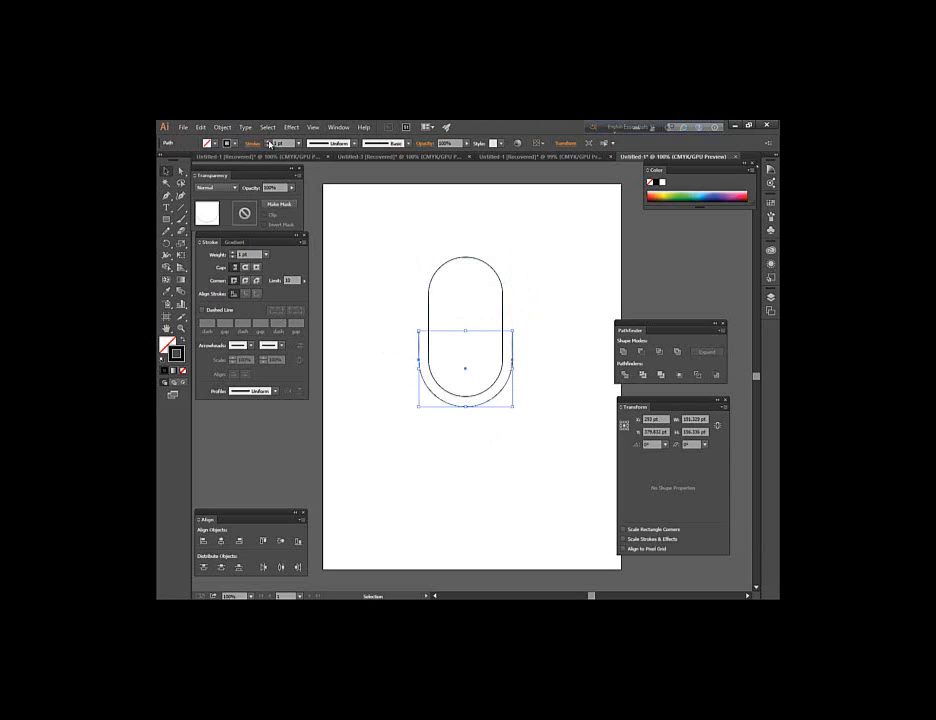
click(269, 144)
click(269, 144)
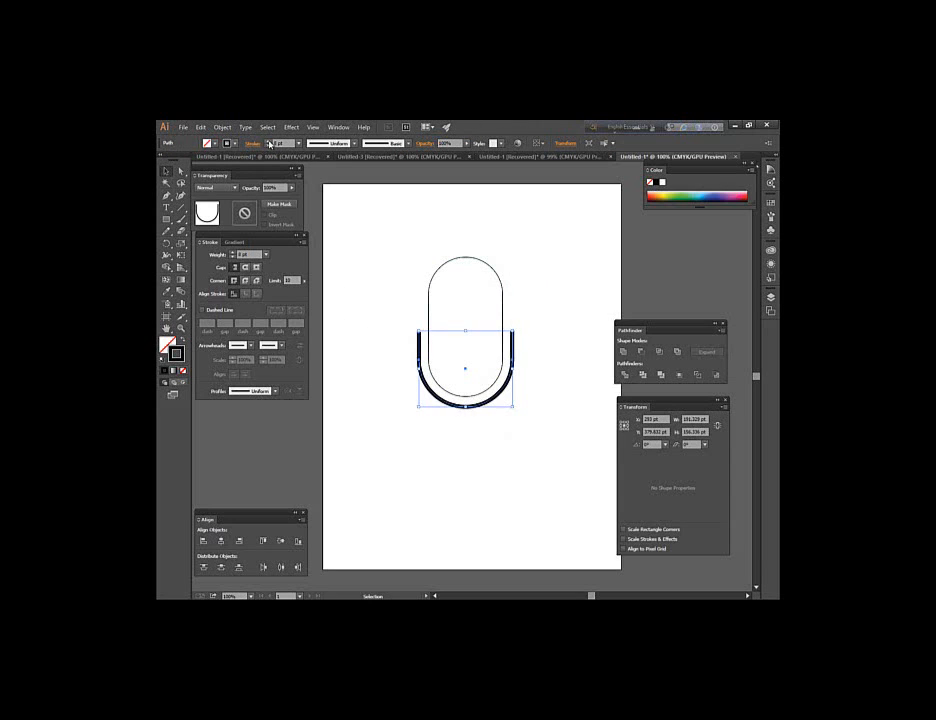
click(399, 288)
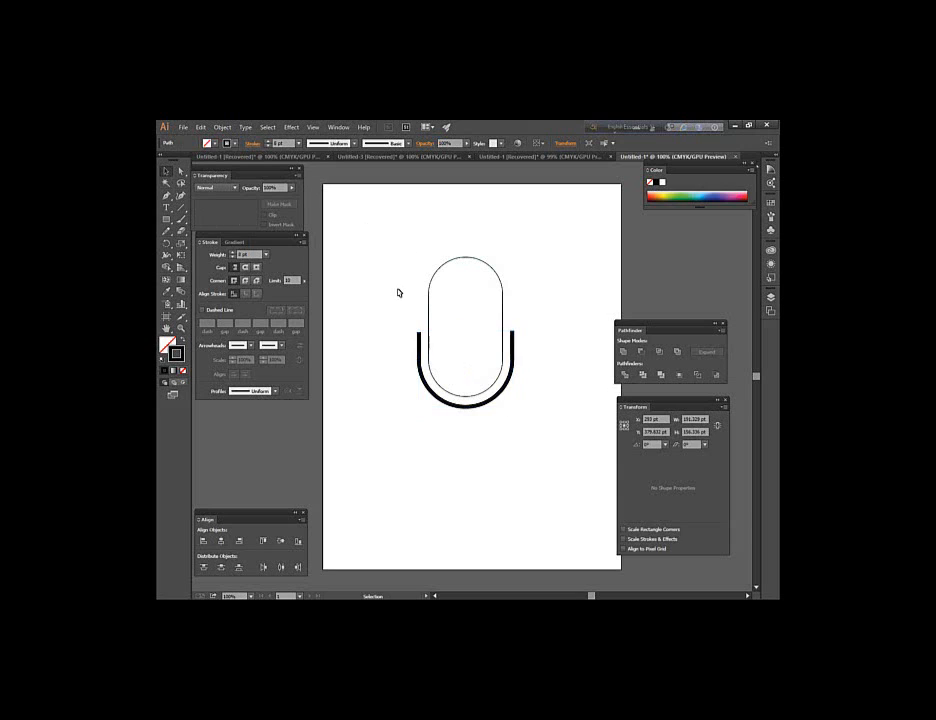
Set the inner capsule's stroke weight to 8 pt
click(428, 312)
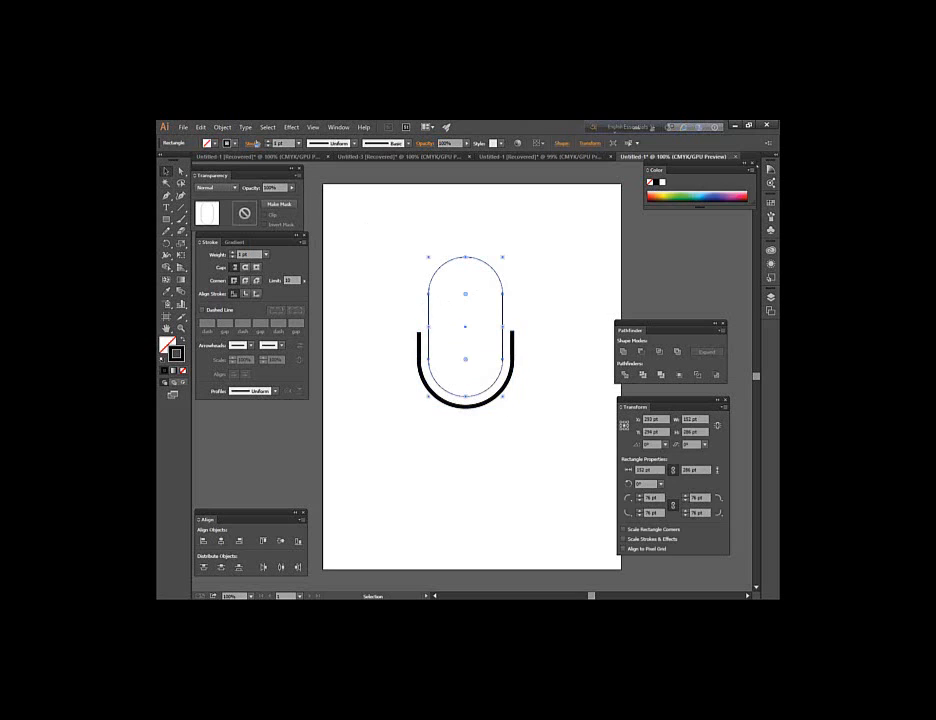
click(269, 144)
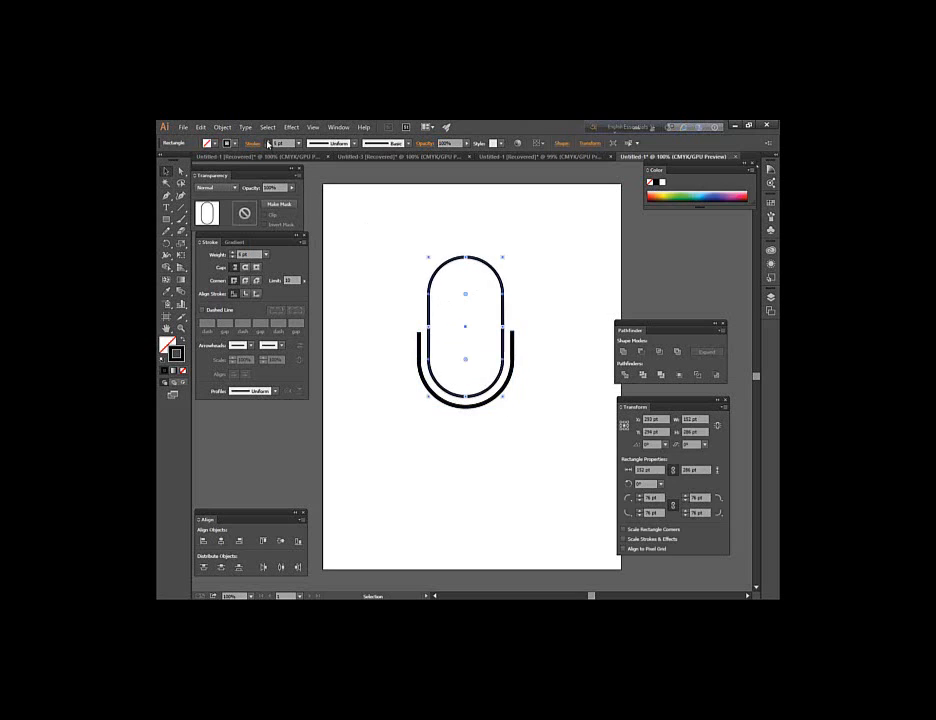
click(269, 144)
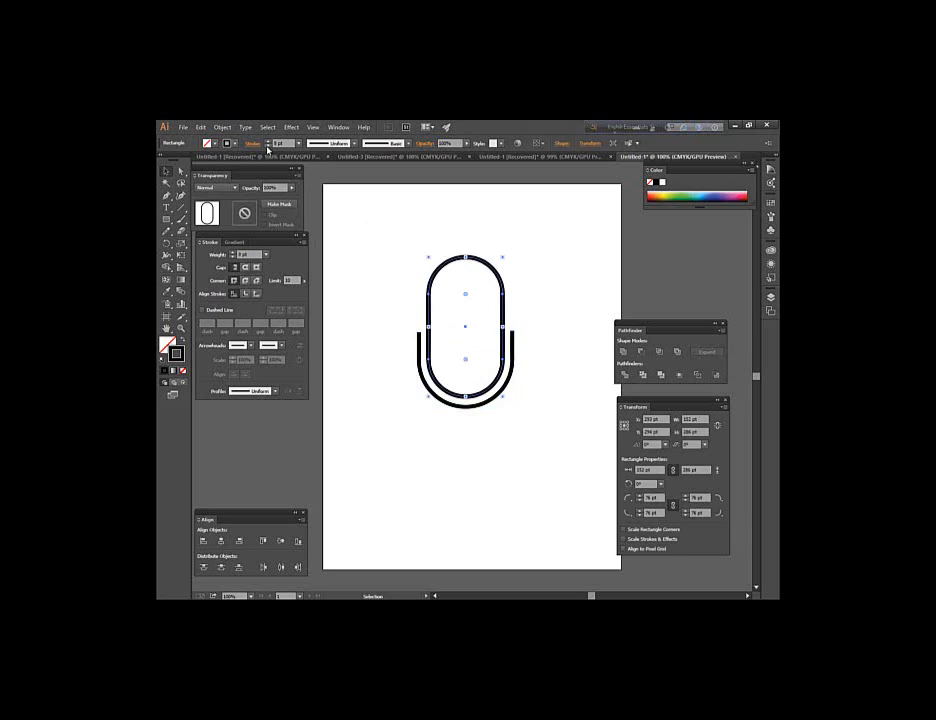
click(267, 147)
click(399, 376)
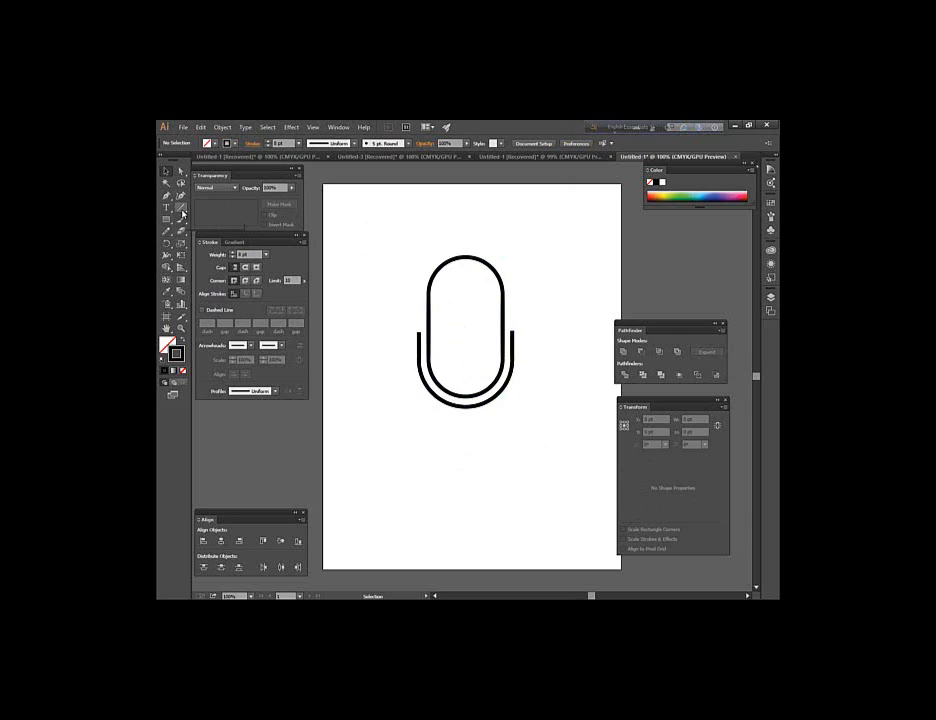
Draw a vertical line segment about 103 pt long downward from the lowest point of the U-shaped path
click(182, 213)
drag(463, 407, 459, 453)
key(shift)
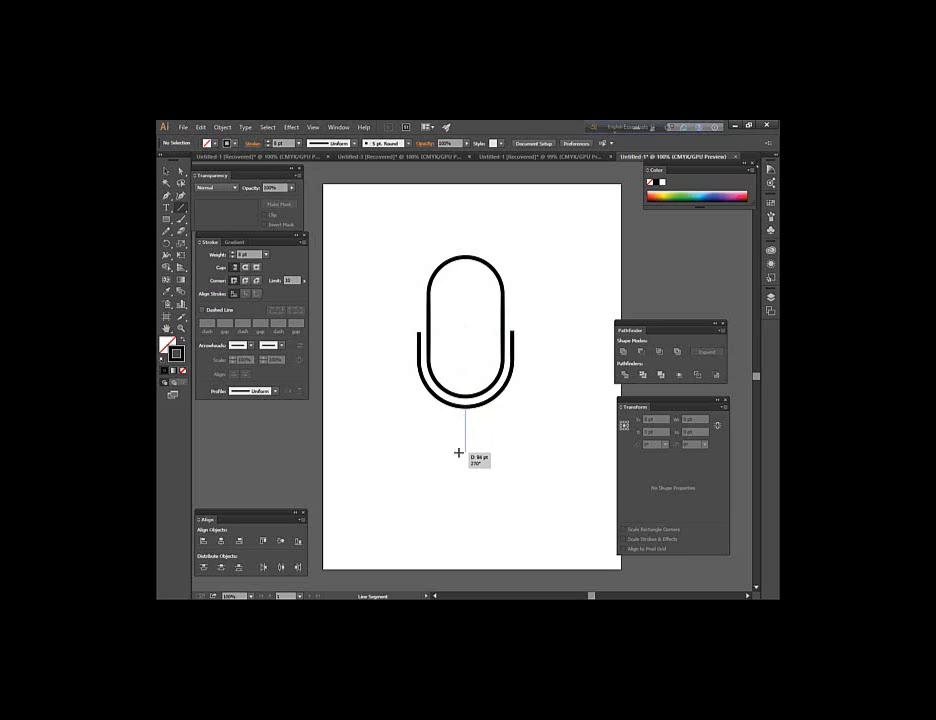
drag(459, 453, 462, 457)
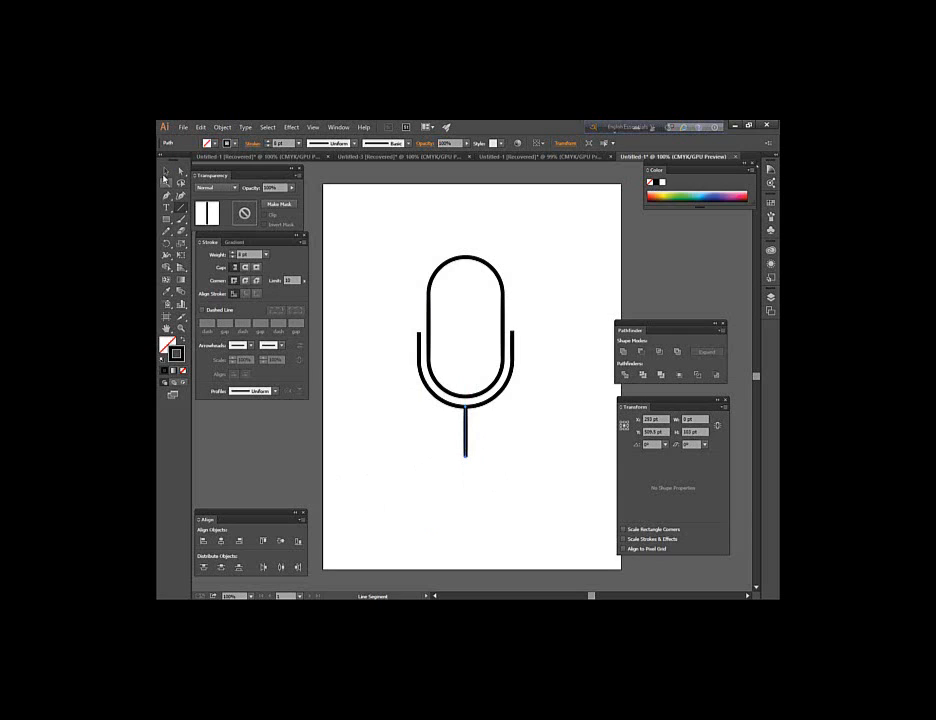
Apply round stroke caps to the vertical line and the U-shaped path
key(v)
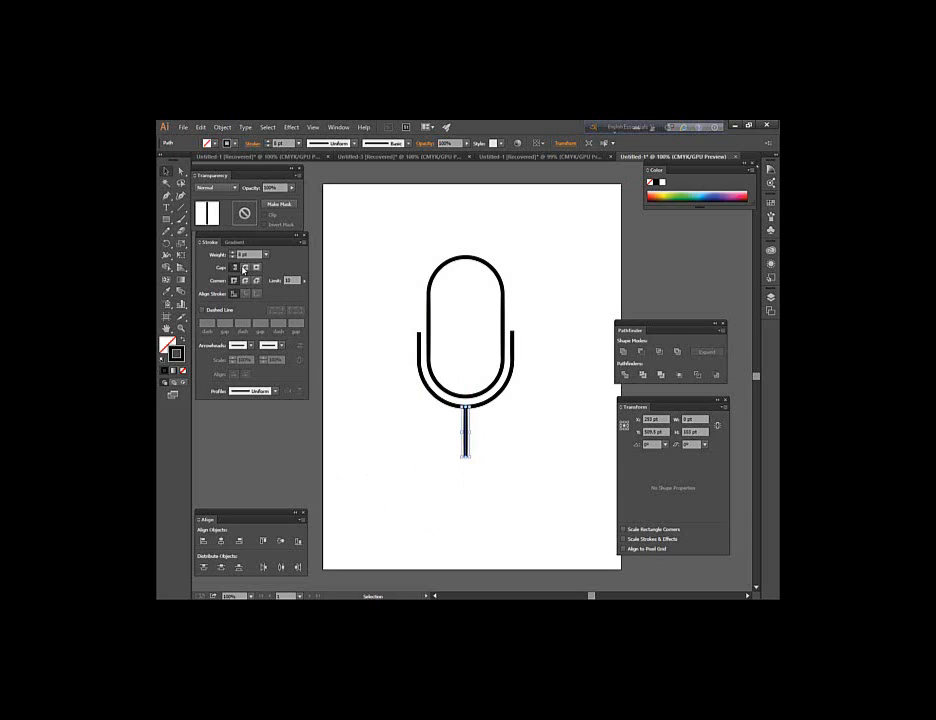
click(244, 268)
click(472, 509)
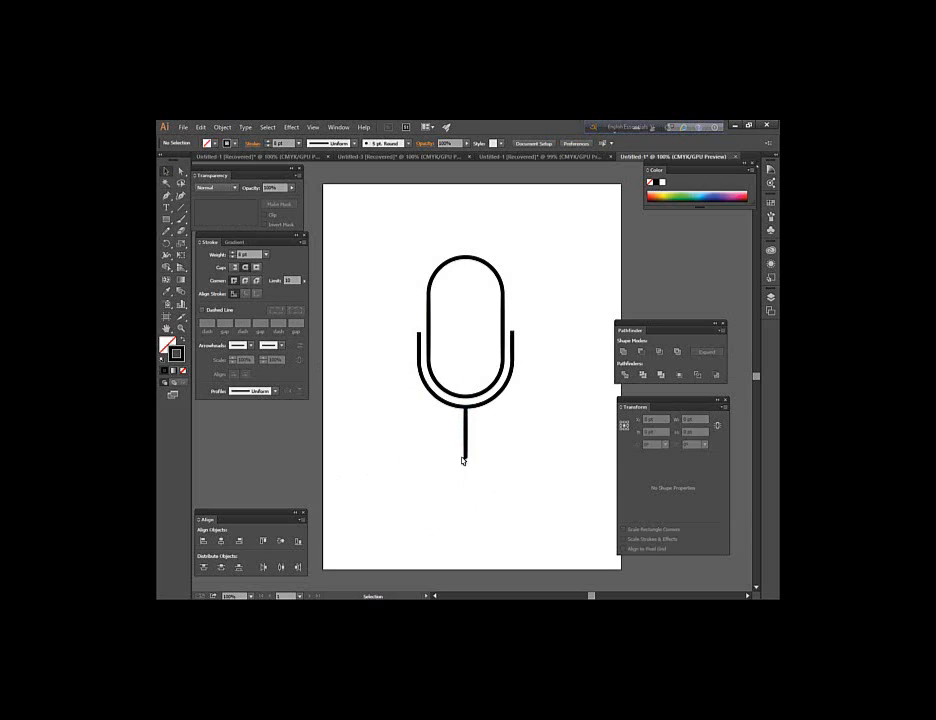
click(421, 352)
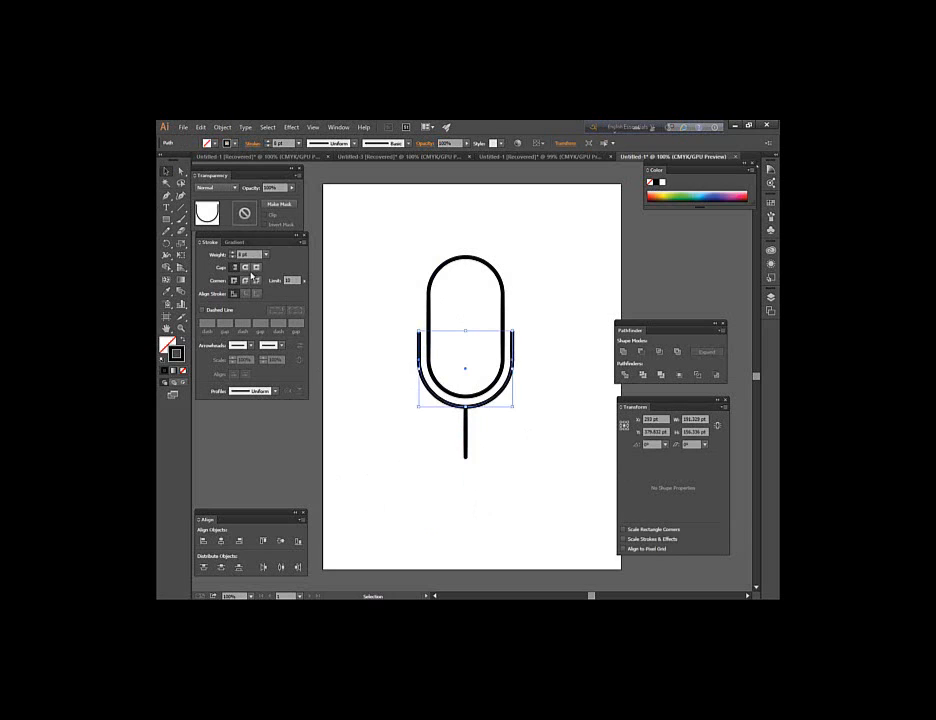
click(246, 269)
click(410, 445)
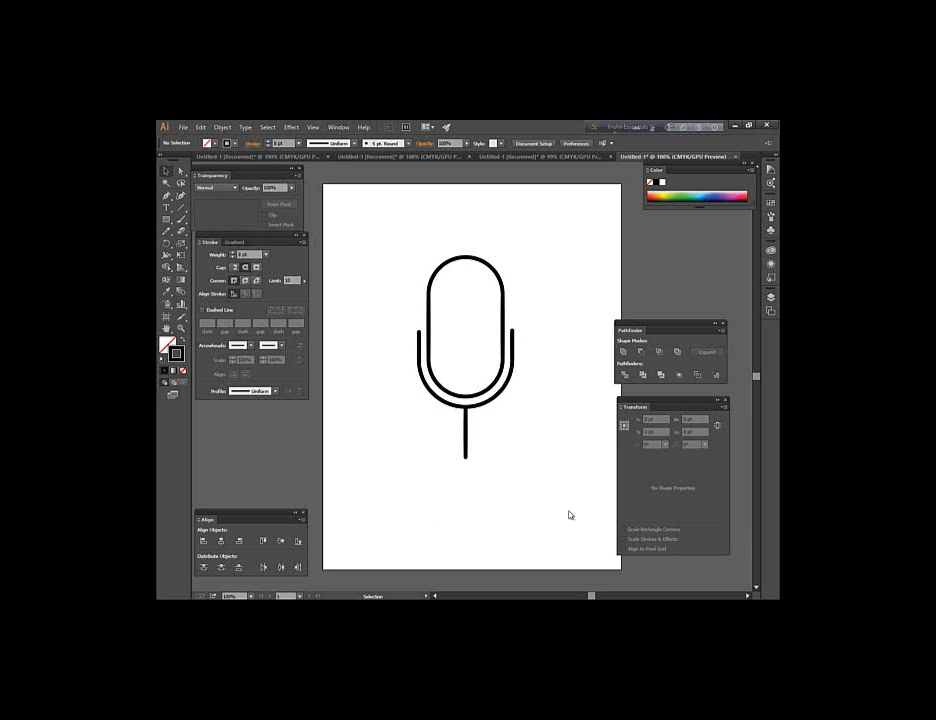
Group the capsule, U-shaped path and vertical line, and move the group to the upper-left area of the artboard
drag(404, 246, 518, 443)
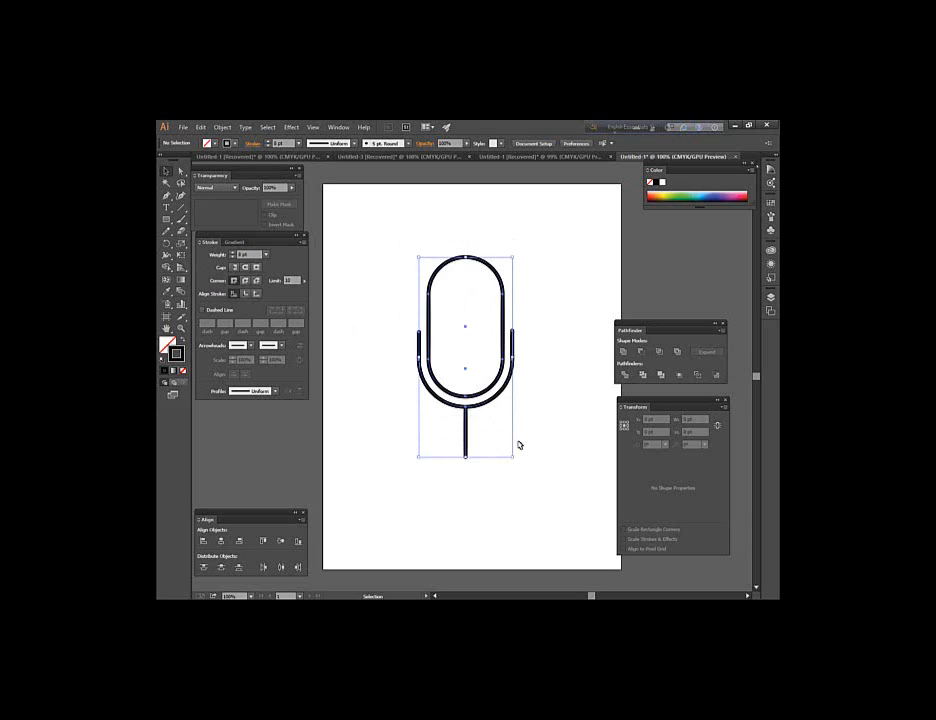
right_click(466, 380)
click(495, 425)
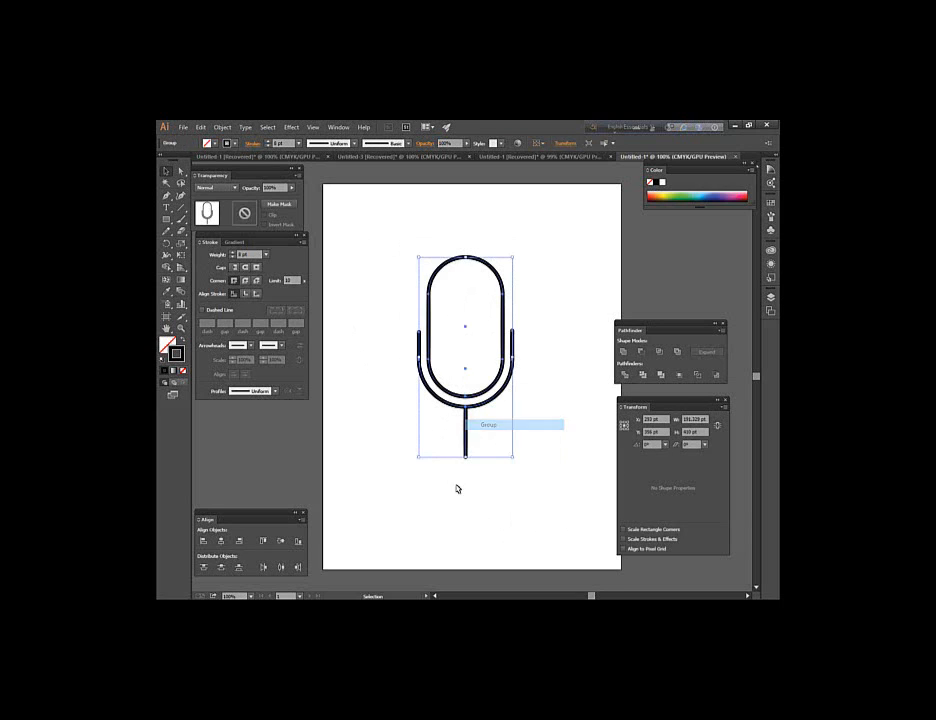
click(440, 492)
click(480, 390)
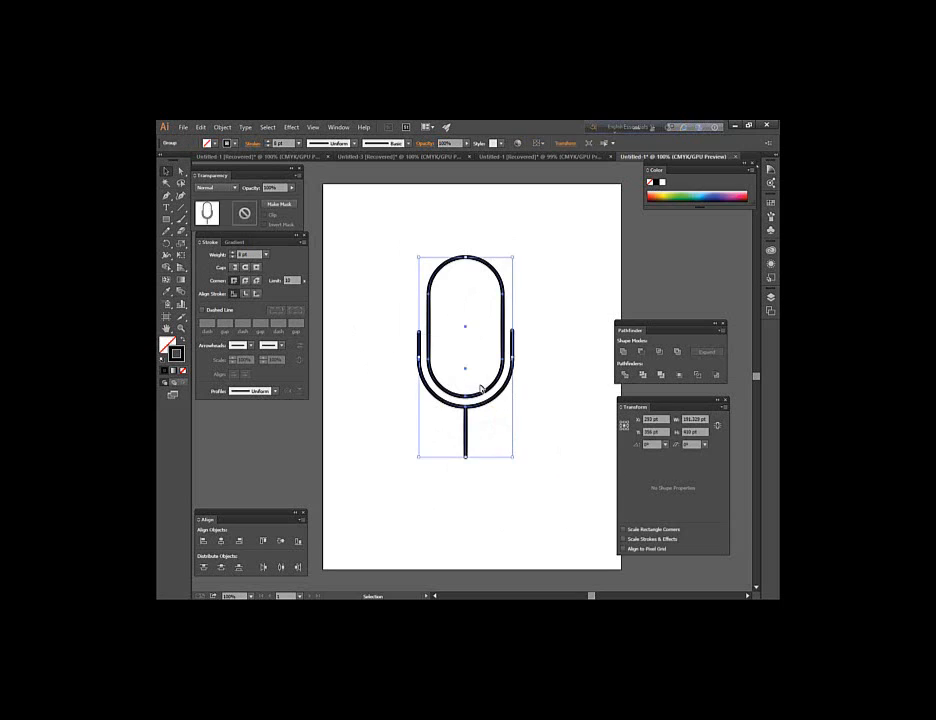
drag(477, 396, 407, 343)
click(454, 505)
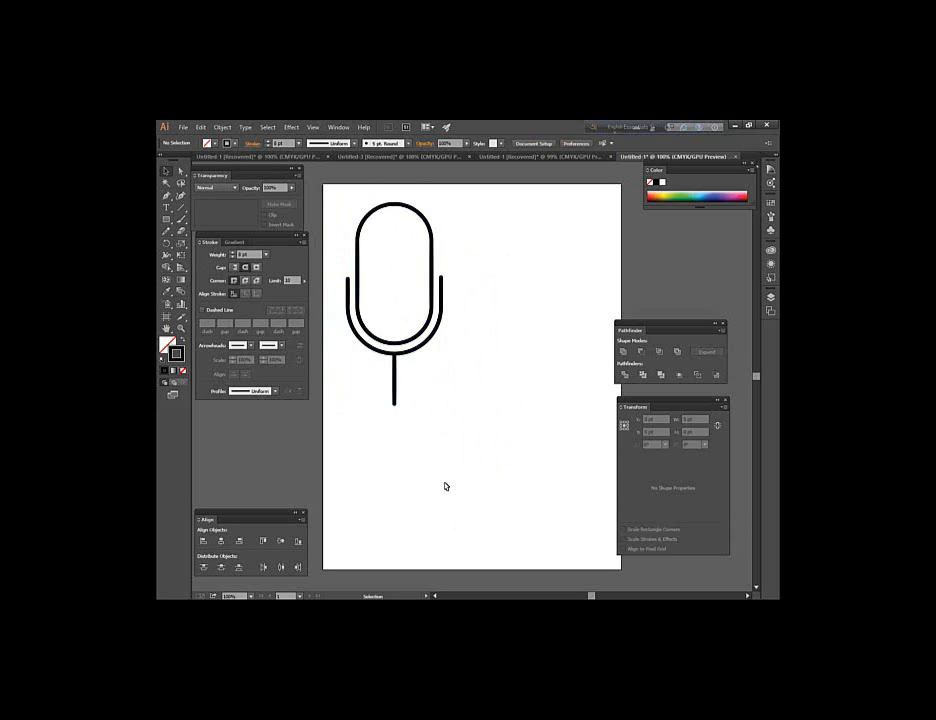
Duplicate the microphone group and place the copy to its right and slightly lower on the artboard
click(416, 340)
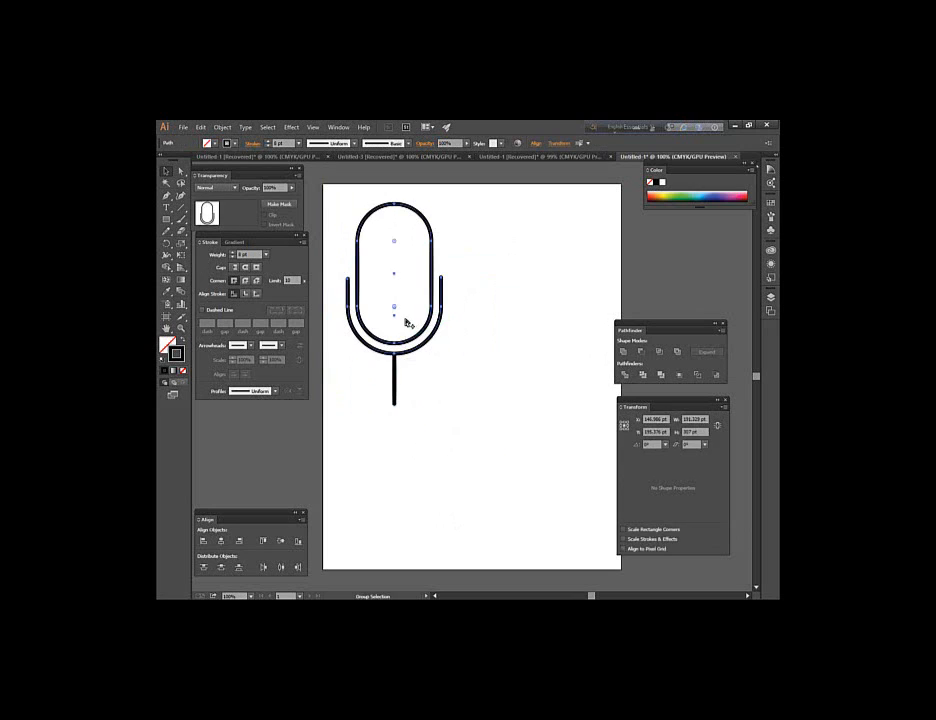
click(384, 355)
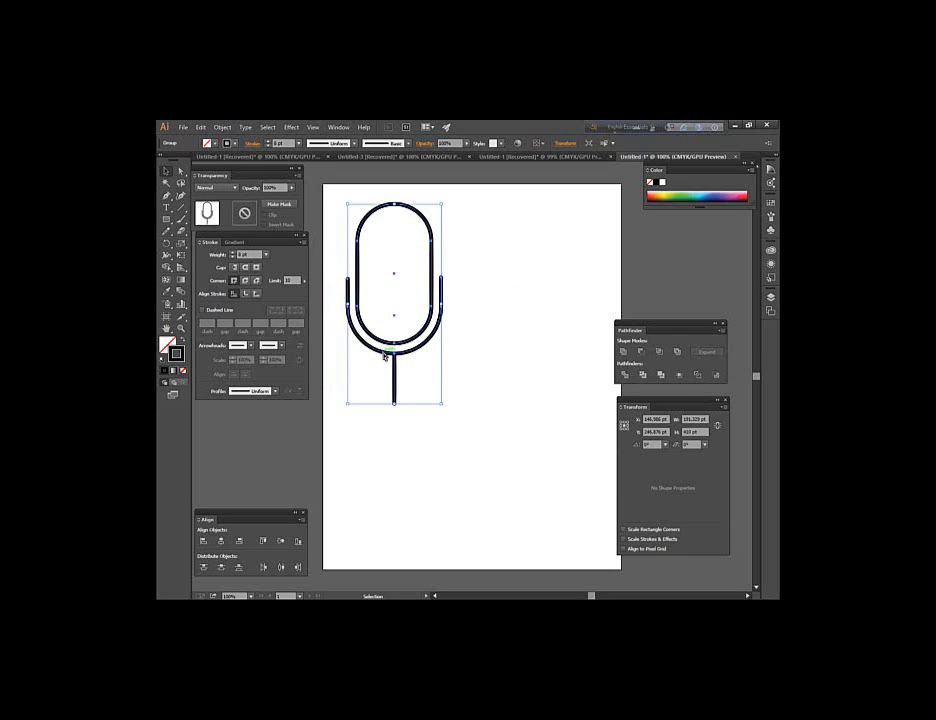
key(a)
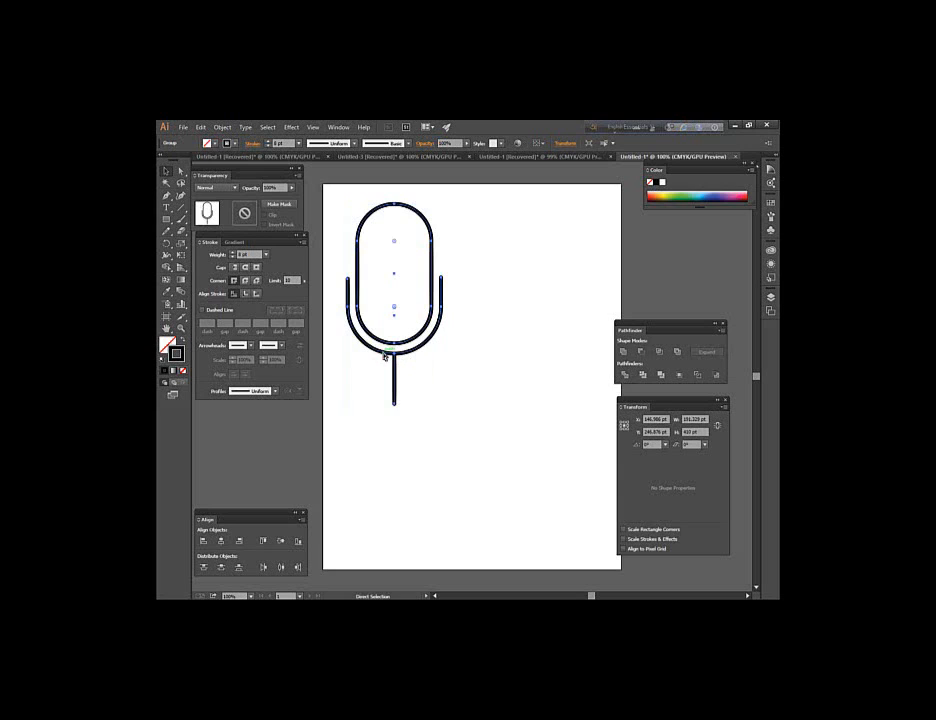
key(v)
alt+drag(384, 356, 509, 403)
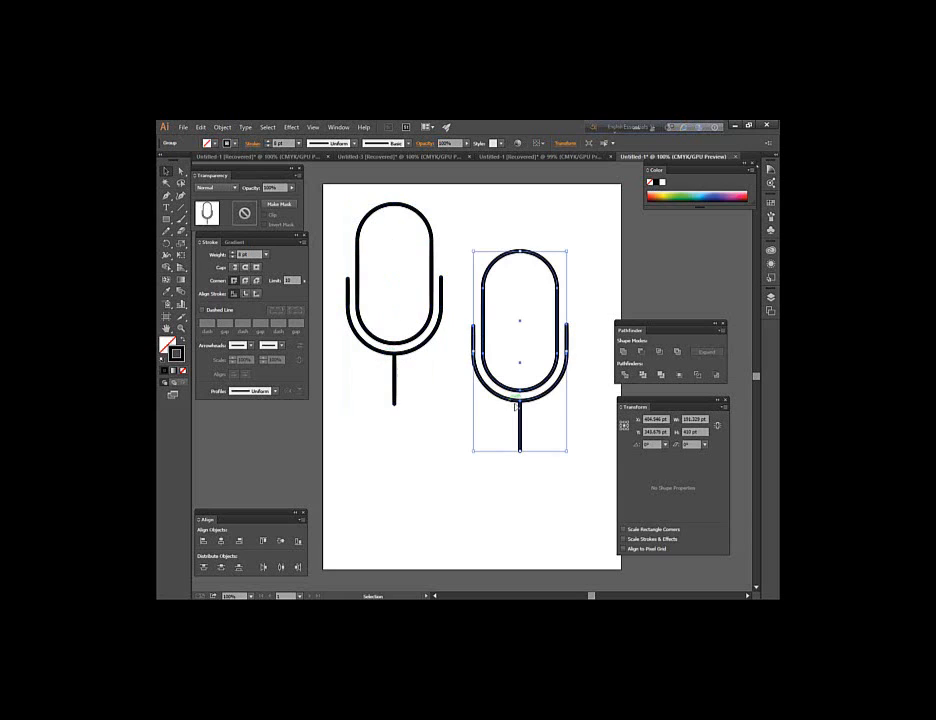
click(474, 509)
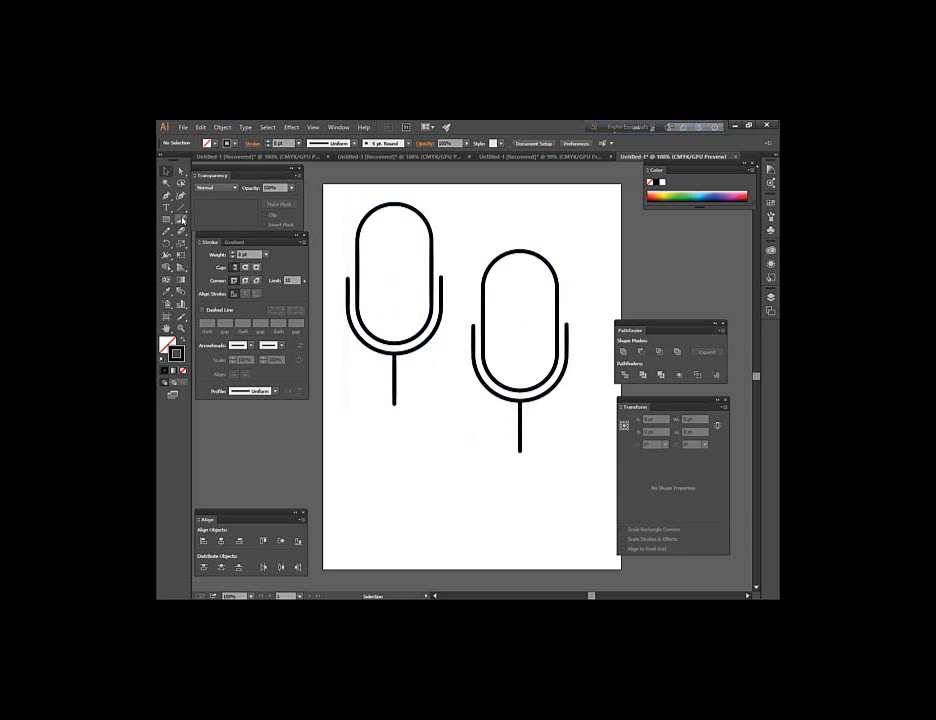
Draw a horizontal base line about 172 pt long across the lower end of the copied microphone's stand, with round stroke caps
key(backslash)
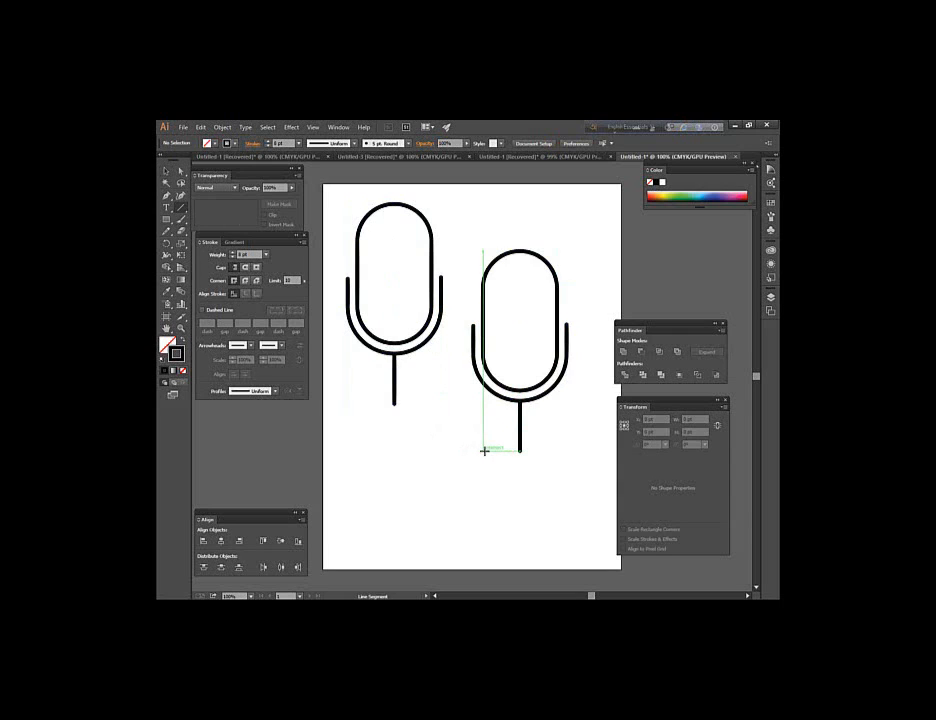
drag(484, 451, 568, 449)
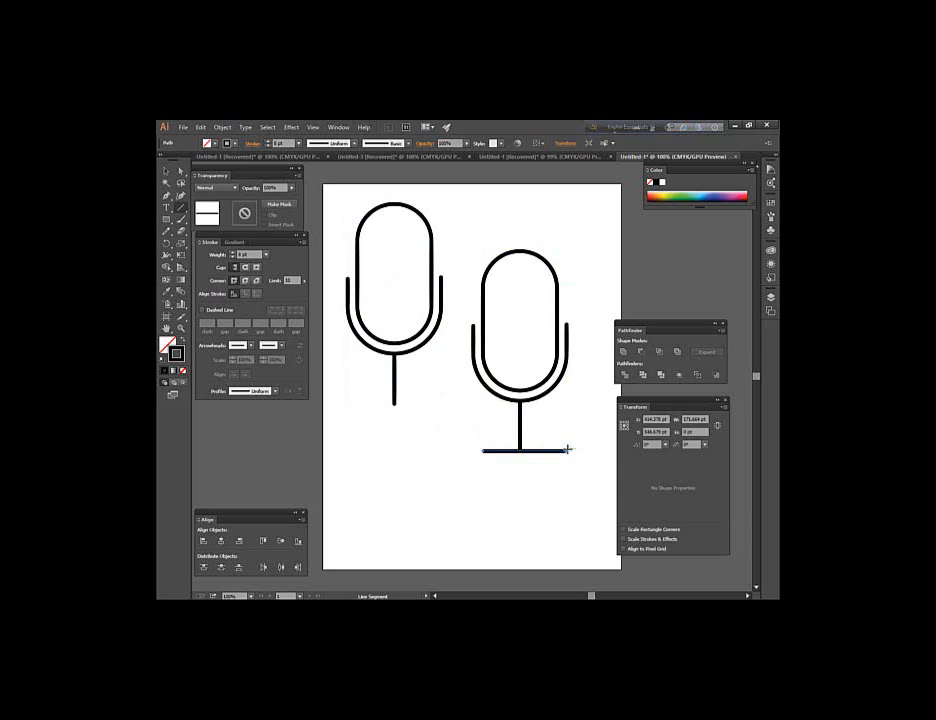
click(245, 270)
key(v)
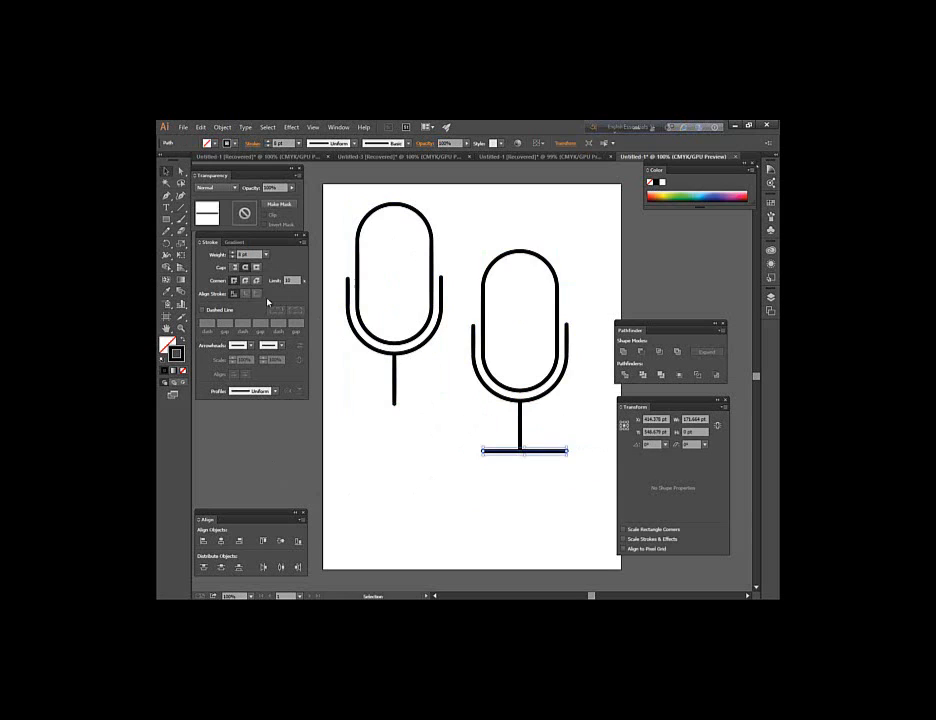
click(462, 500)
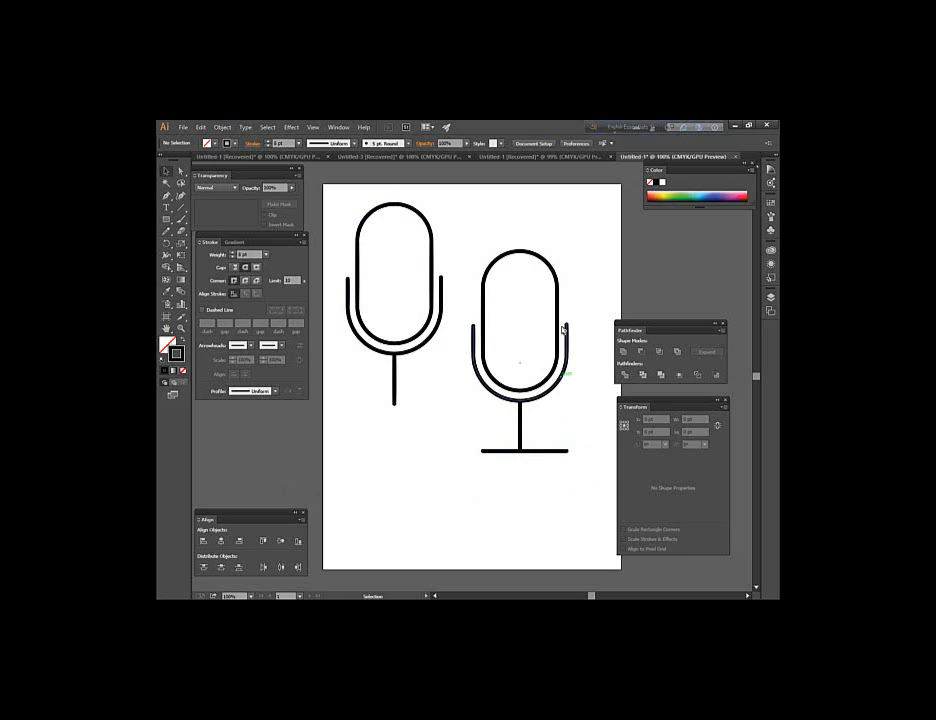
Ungroup the copied microphone above the horizontal base line
click(484, 282)
right_click(529, 399)
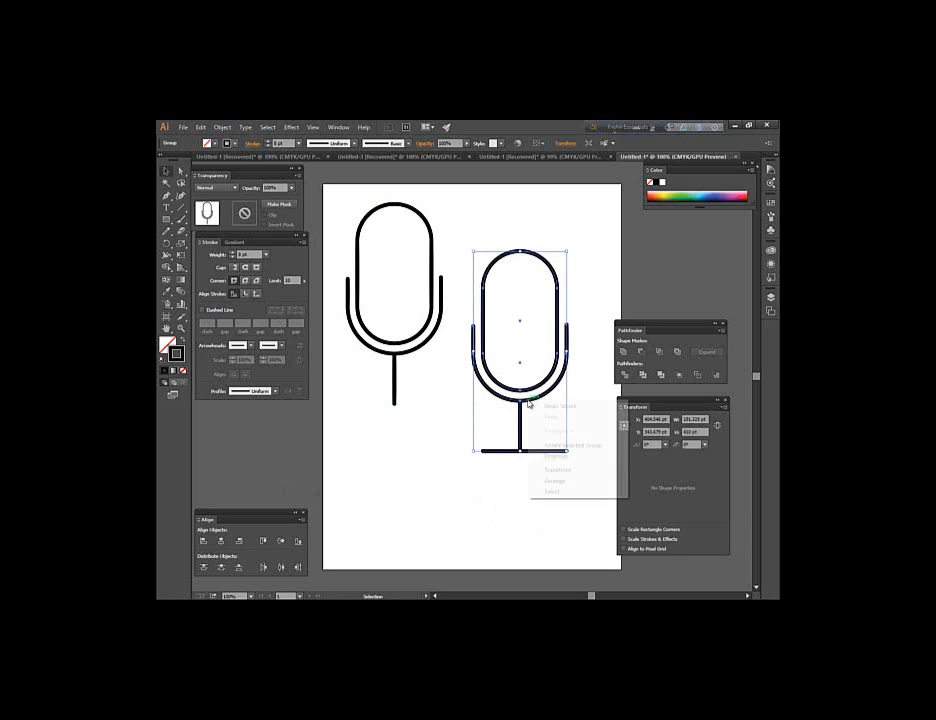
click(556, 456)
click(451, 505)
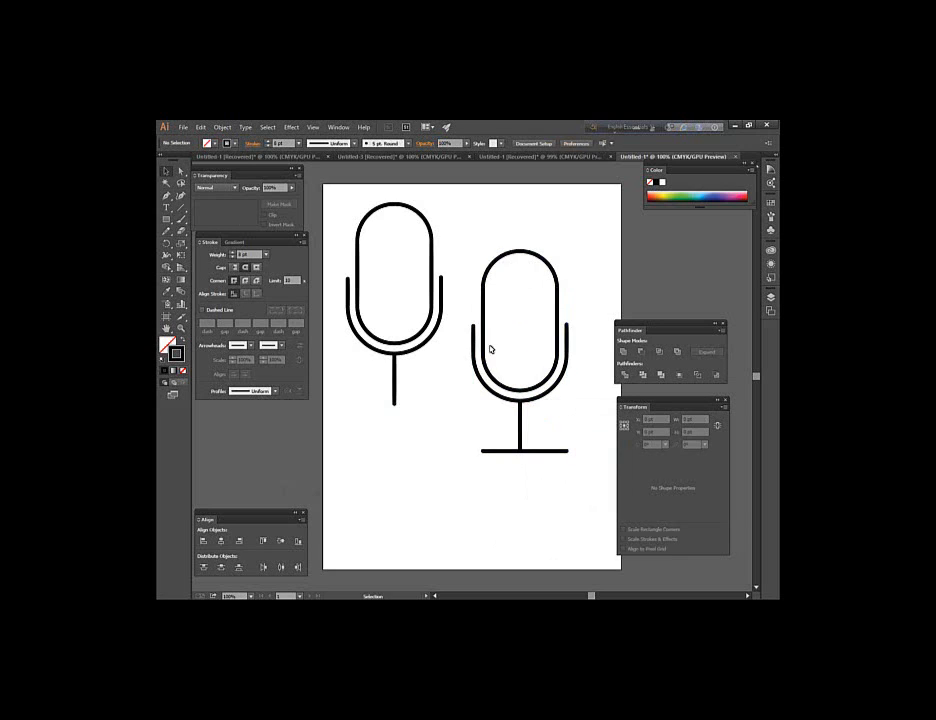
Group the copied microphone's parts with the base line, and move the group up and slightly right, beside the first microphone
drag(476, 330, 543, 495)
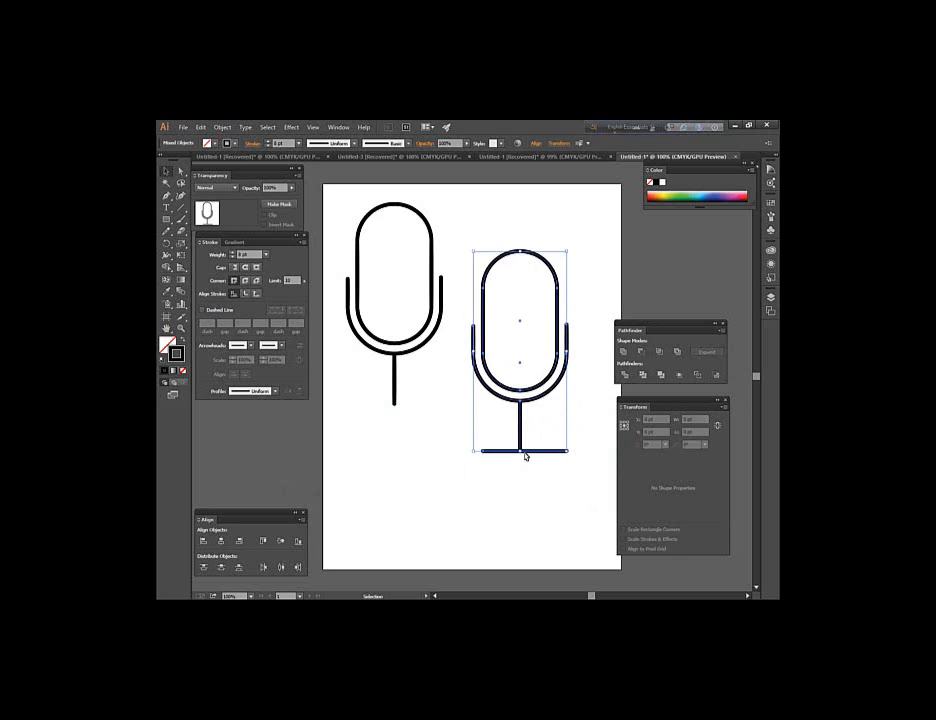
right_click(522, 454)
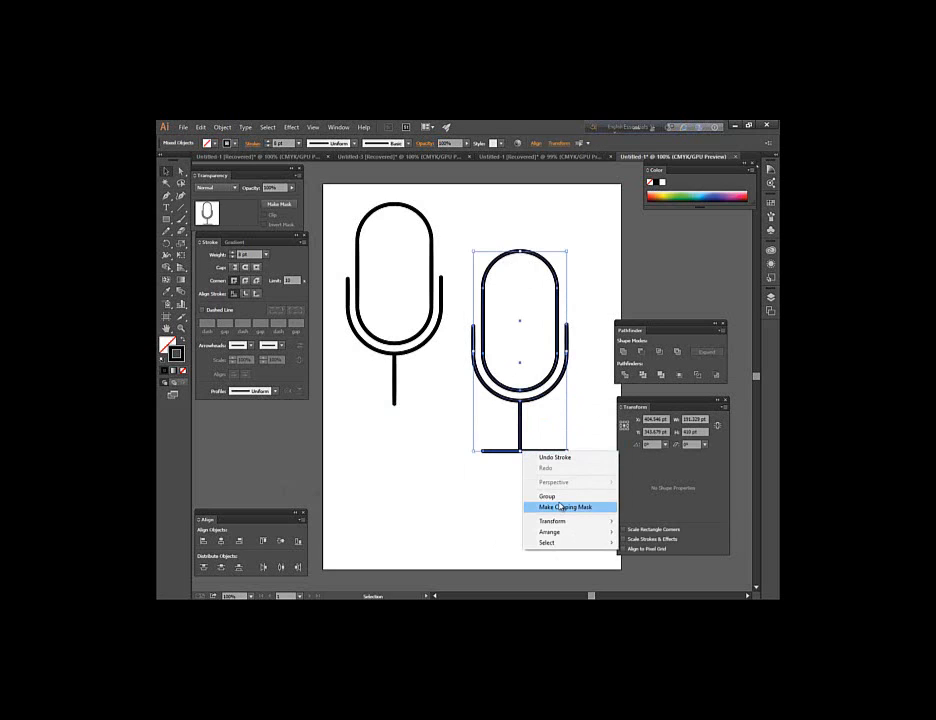
click(556, 495)
click(457, 519)
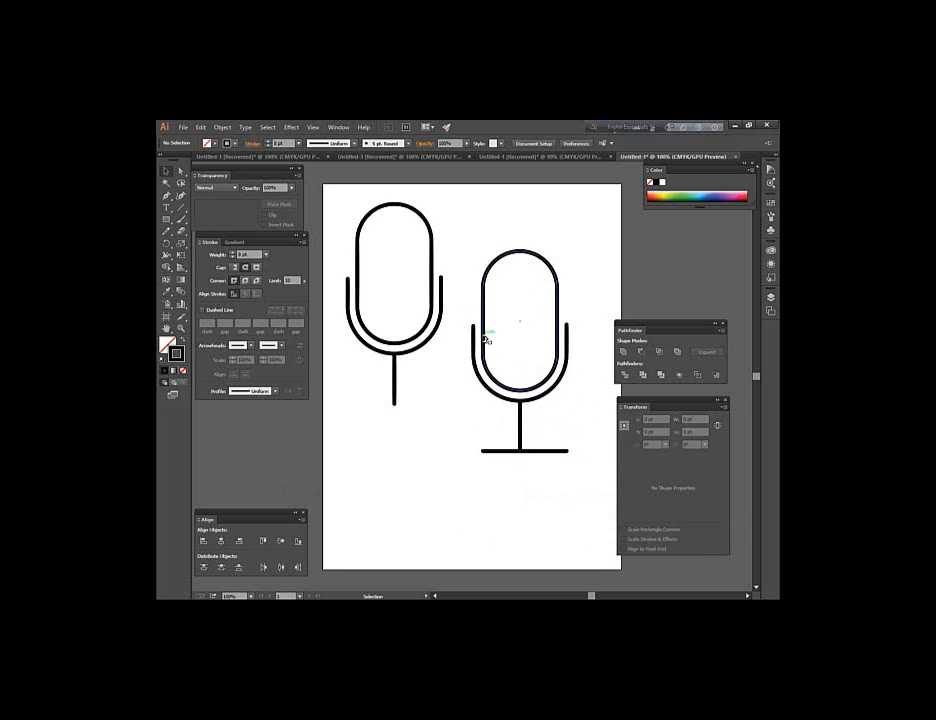
drag(483, 337, 496, 301)
click(468, 492)
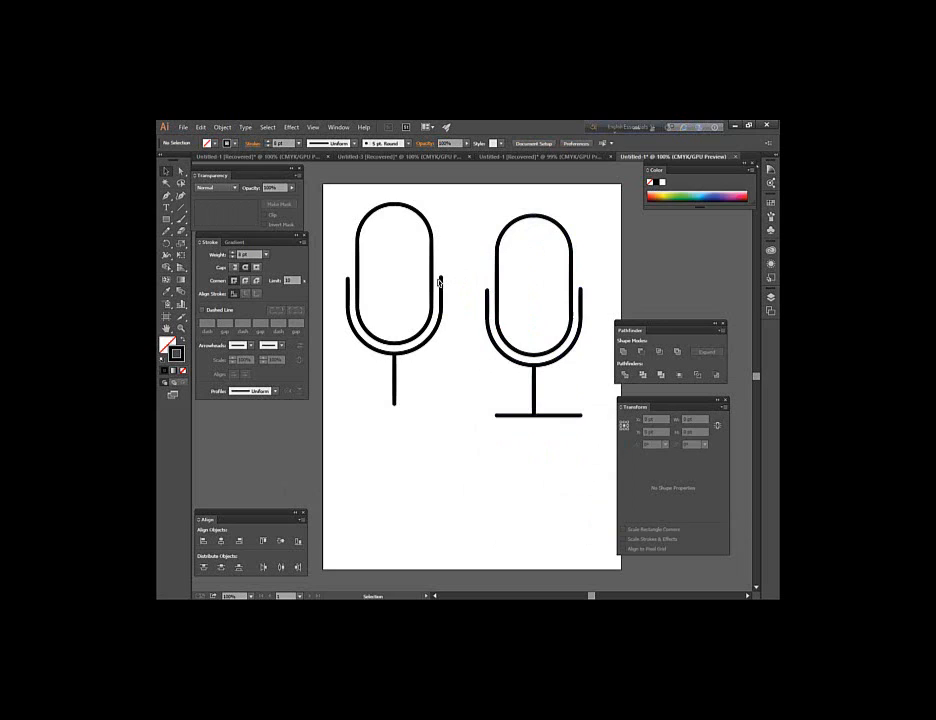